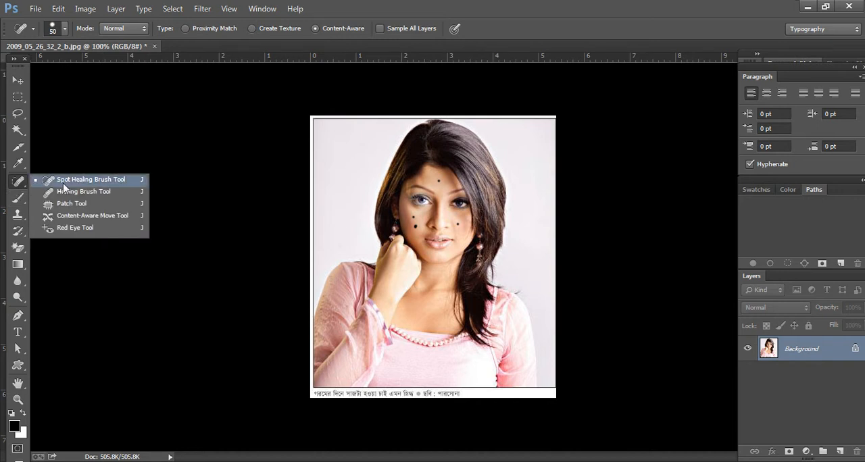
Step: Remove the dark spot from the forehead using the Spot Healing Brush at size 25
click(74, 181)
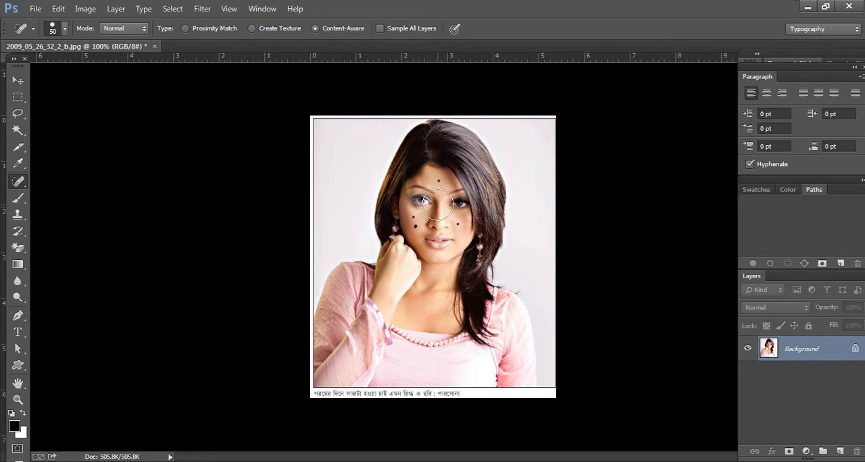
key(bracketleft)
key(bracketleft)
key(bracketleft)
key(bracketleft)
key(bracketleft)
key(bracketleft)
key(bracketright)
click(438, 182)
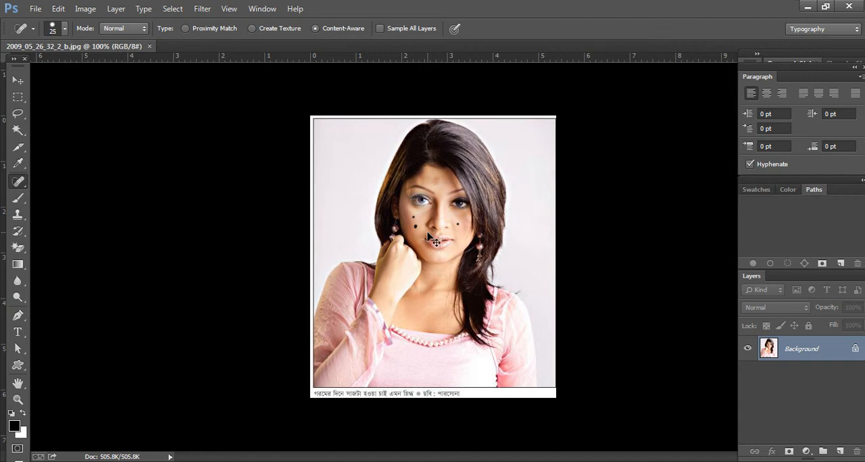
Step: Blend the leftover smudge on the forehead with Spot Healing Brush strokes at sizes 15 and 10
scroll(427, 234, up, 2)
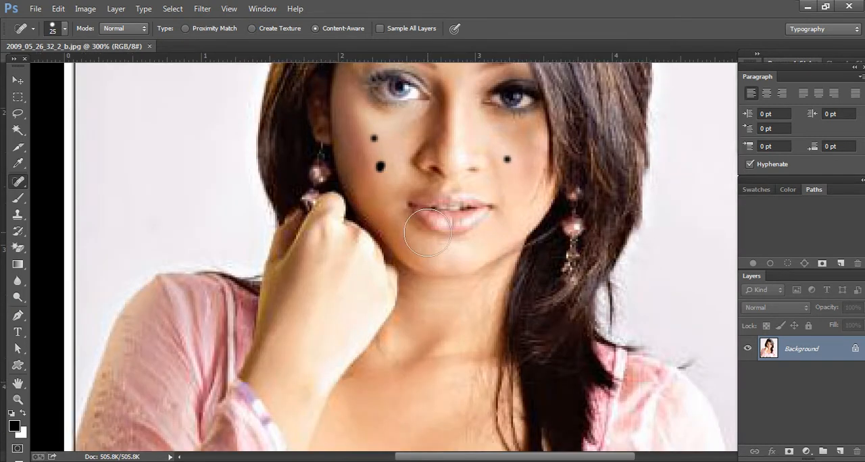
scroll(429, 225, up, 3)
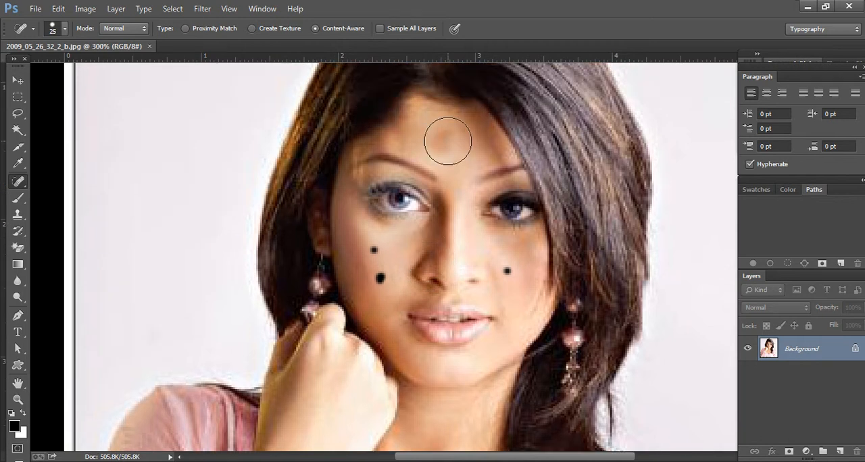
key(bracketleft)
key(bracketleft)
key(bracketleft)
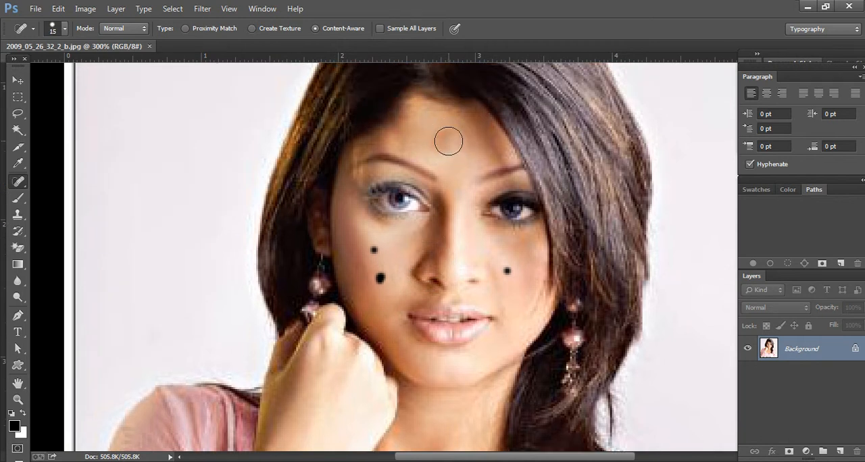
click(437, 143)
click(444, 135)
click(440, 146)
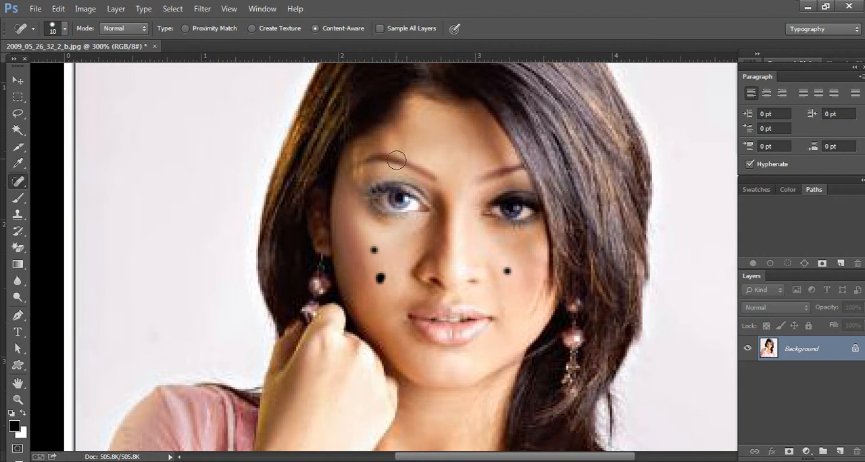
click(464, 151)
click(462, 136)
Step: Remove the three dark spots from the cheeks with the Spot Healing Brush at size 10
click(374, 250)
click(380, 279)
click(507, 271)
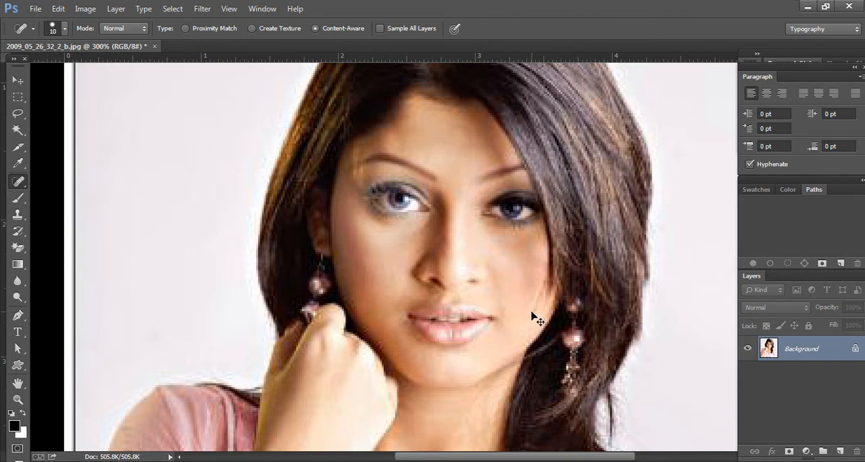
key(ctrl+minus)
key(ctrl+minus)
key(ctrl+minus)
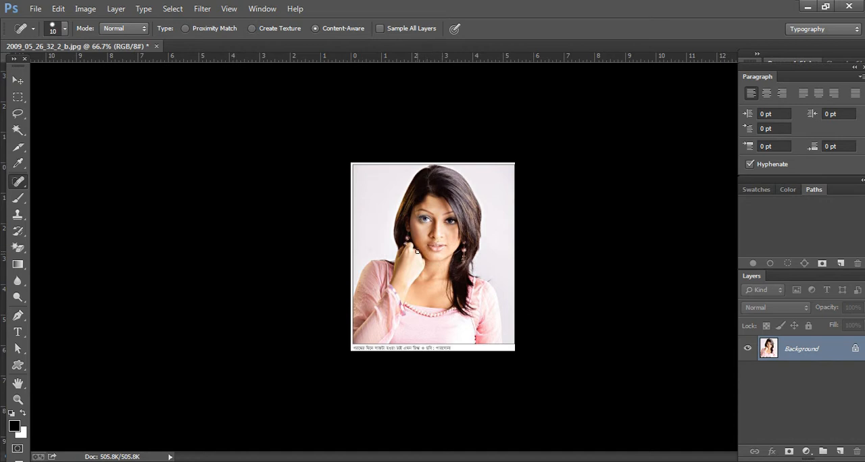
Step: Retouch the upper dark spot beside the earring-side cheek with a smaller Healing Brush, sampling clean skin next to it
right_click(19, 186)
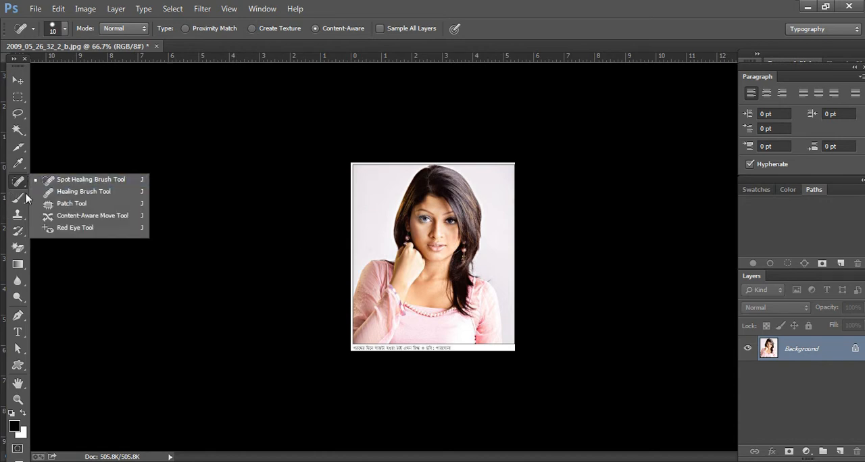
click(100, 193)
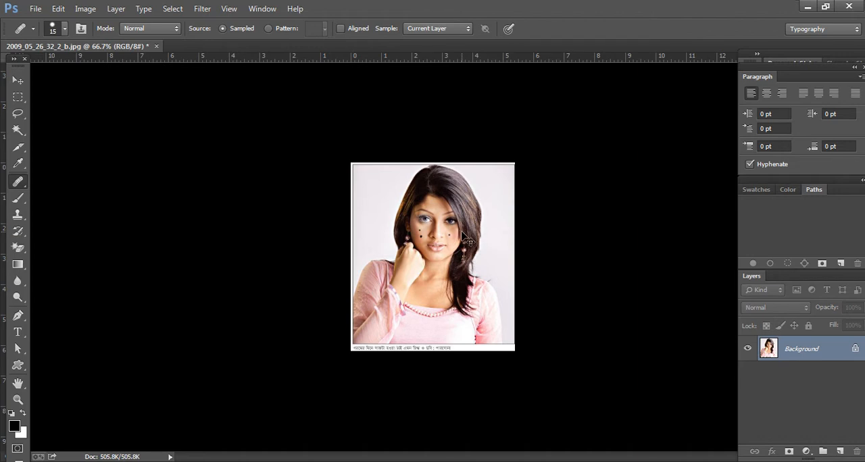
key(ctrl+1)
key(ctrl+plus)
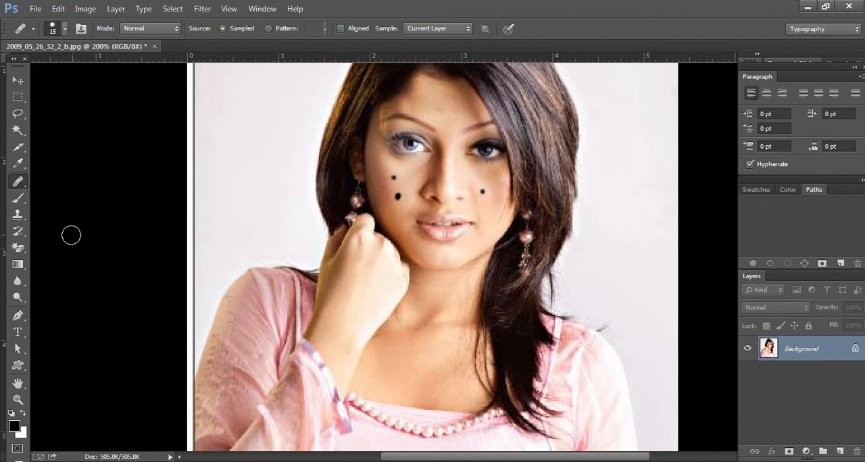
right_click(12, 187)
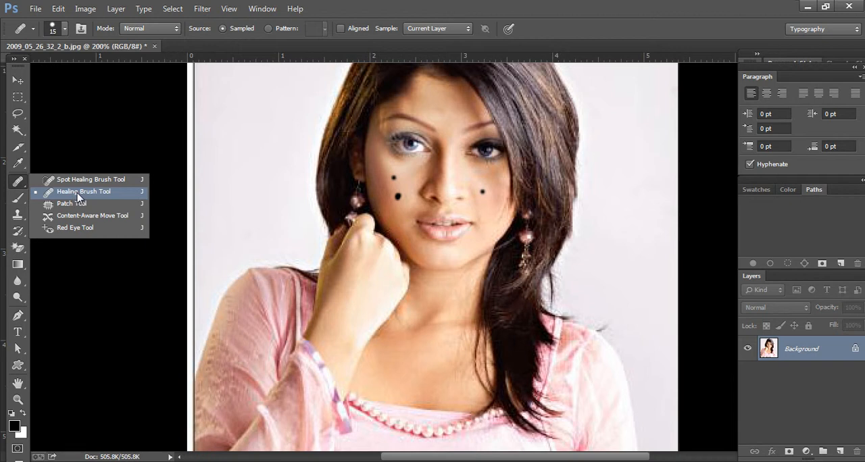
click(78, 194)
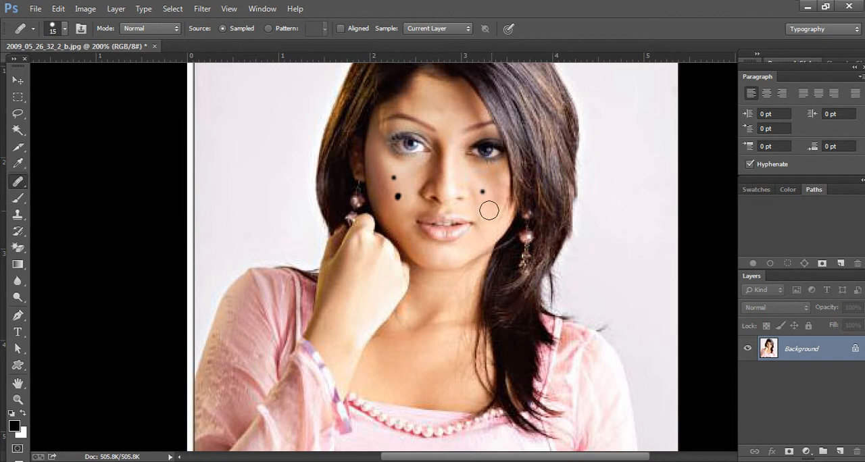
click(396, 183)
click(436, 186)
alt+click(380, 172)
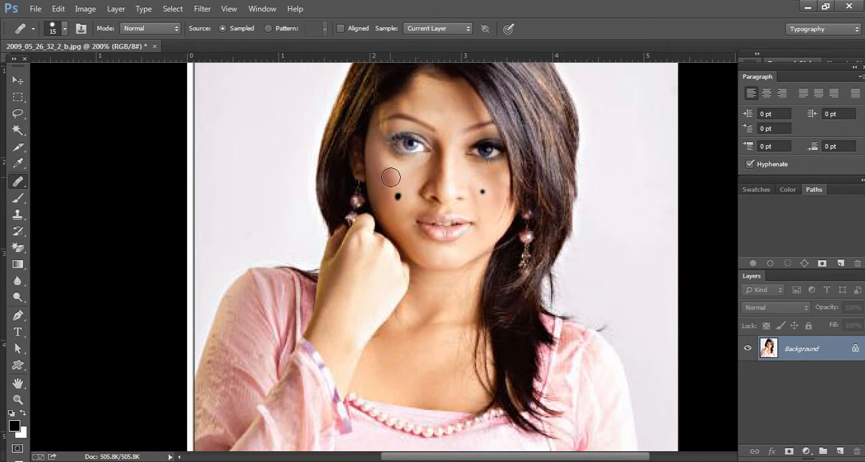
key(bracketleft)
key(bracketleft)
key(alt)
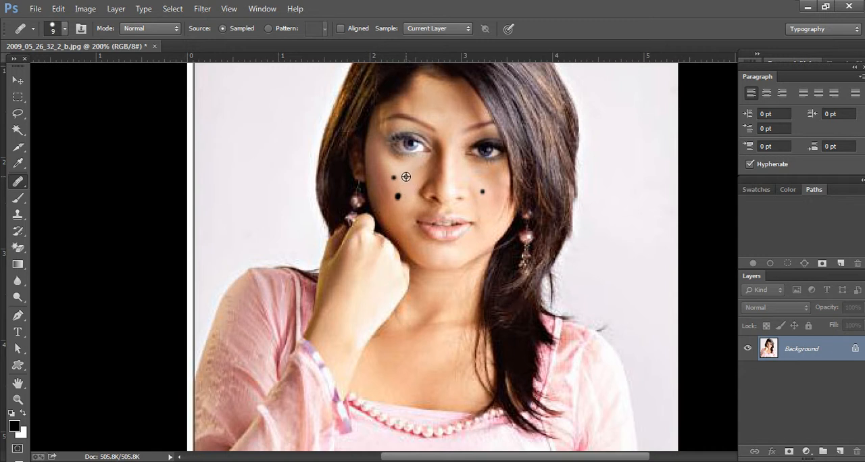
alt+click(406, 178)
click(394, 178)
Step: Step backward and forward through the history of the recent cheek retouching
key(ctrl+alt+z)
key(ctrl+alt+z)
key(ctrl+alt+z)
key(ctrl+alt+z)
key(ctrl+alt+z)
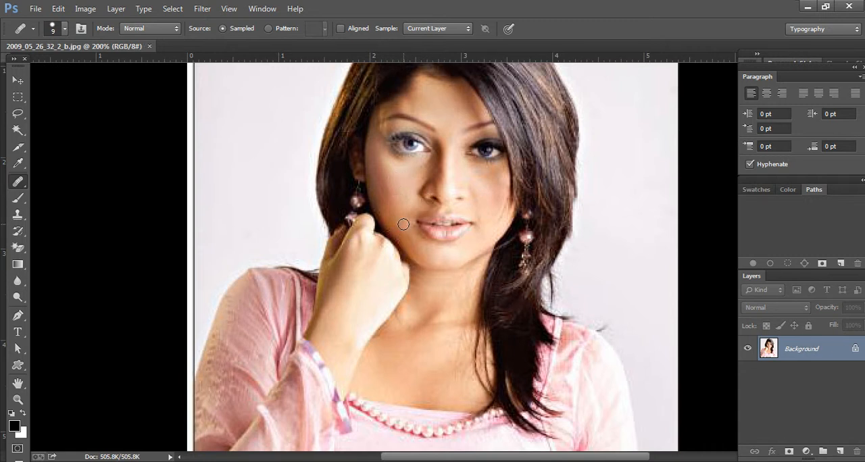
key(ctrl+shift+z)
key(ctrl+shift+z)
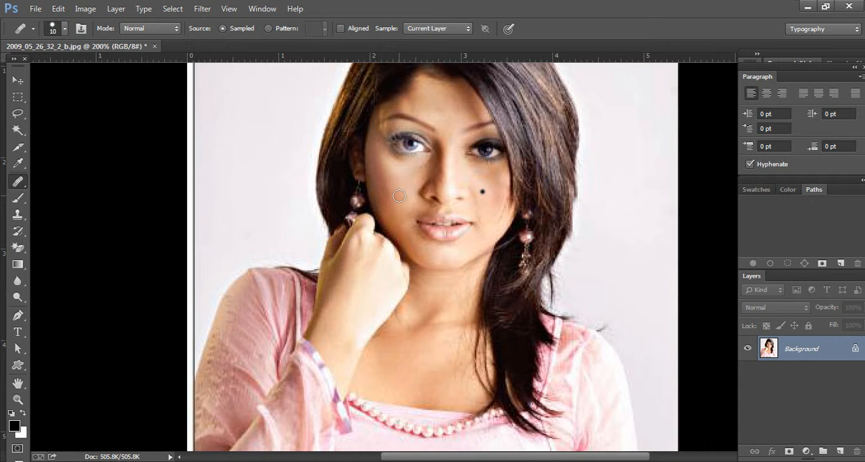
key(ctrl+alt+z)
Step: Try Healing Brush strokes at size 10 around the spots on both cheeks, and undo the last stroke
click(399, 189)
alt+click(485, 200)
click(483, 194)
alt+click(484, 194)
click(482, 184)
alt+click(488, 201)
click(507, 270)
key(ctrl+z)
Step: Replace the remaining dark spot on each cheek with clean nearby skin using the Patch tool, clearing the selection after each
right_click(19, 183)
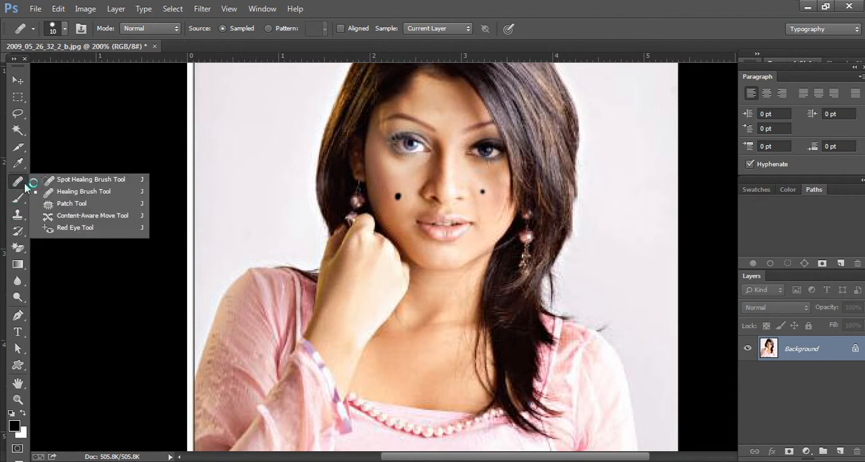
click(84, 209)
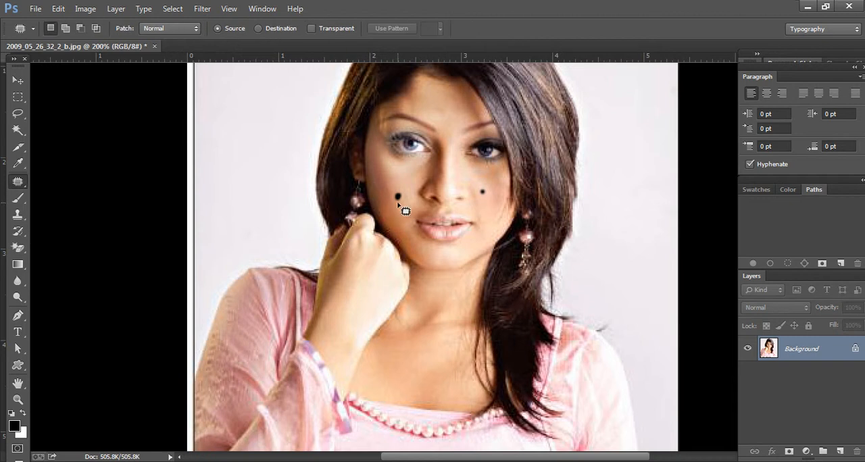
mouse_move(403, 201)
mouse_down()
mouse_move(391, 203)
mouse_move(391, 194)
mouse_move(410, 194)
mouse_move(401, 205)
mouse_up()
drag(400, 199, 394, 177)
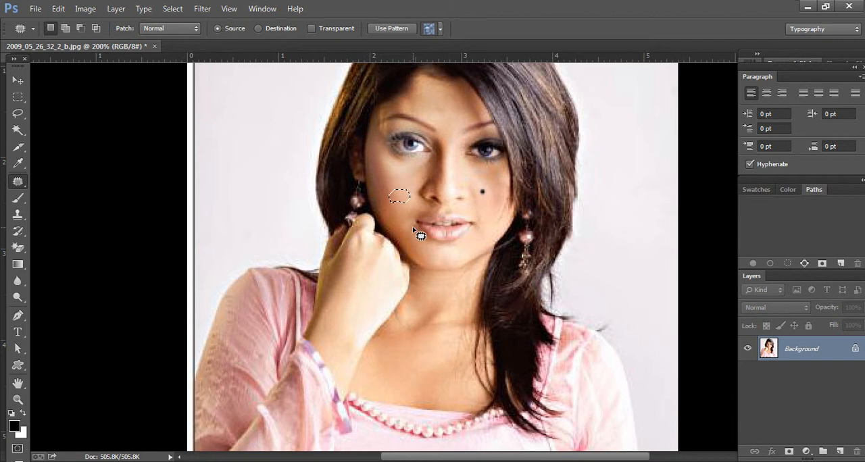
key(ctrl+d)
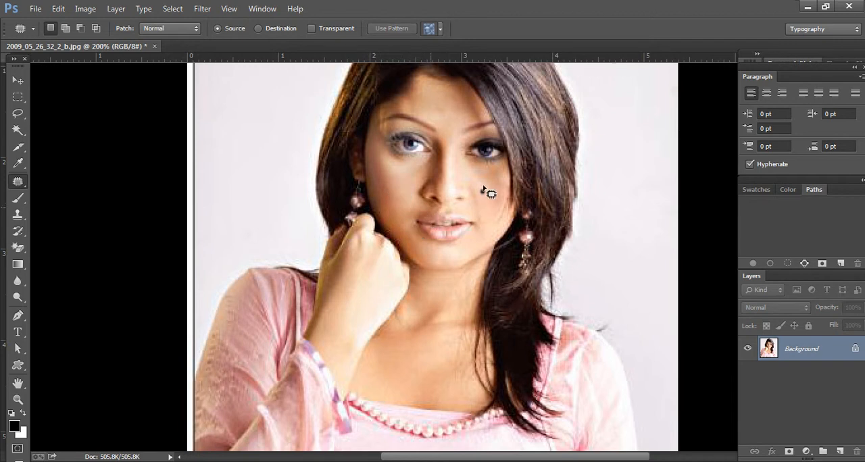
mouse_move(482, 190)
mouse_down()
mouse_move(484, 198)
mouse_move(488, 192)
mouse_move(474, 180)
mouse_move(497, 195)
mouse_up()
key(ctrl+d)
Step: Try relocating an outlined area of the face with the Content-Aware Move tool, then undo the move and deselect
right_click(18, 181)
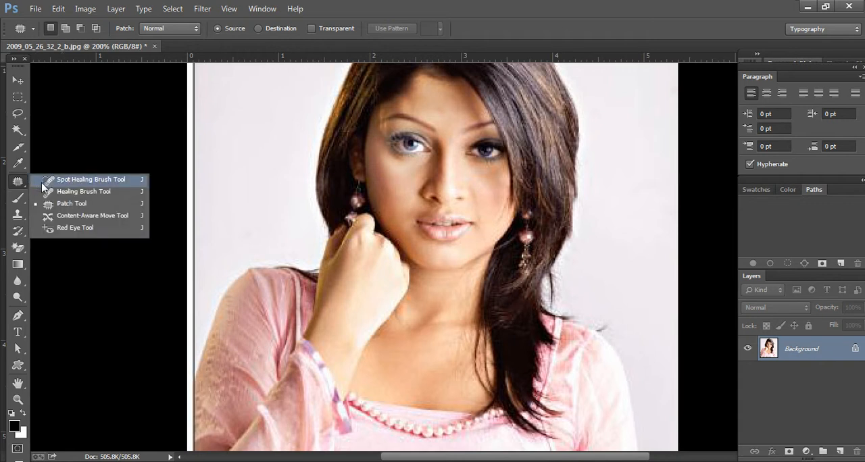
click(75, 216)
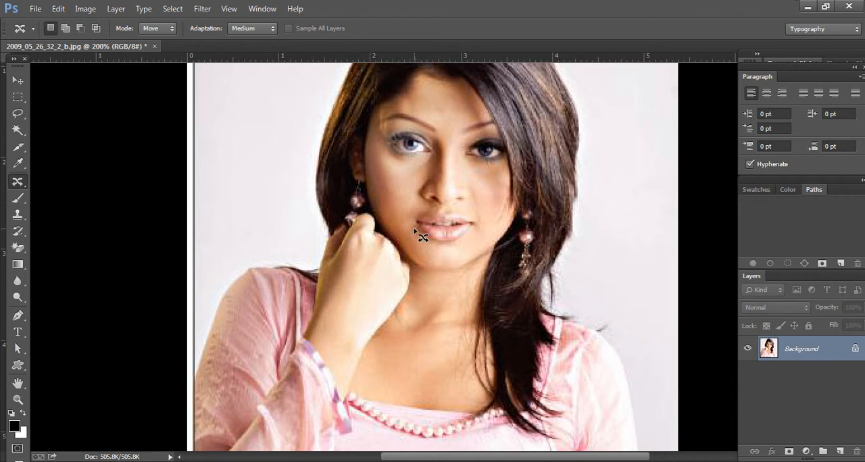
mouse_move(428, 180)
mouse_down()
mouse_move(414, 205)
mouse_move(451, 210)
mouse_move(467, 202)
mouse_move(470, 184)
mouse_move(453, 172)
mouse_move(393, 189)
mouse_up()
drag(399, 184, 427, 192)
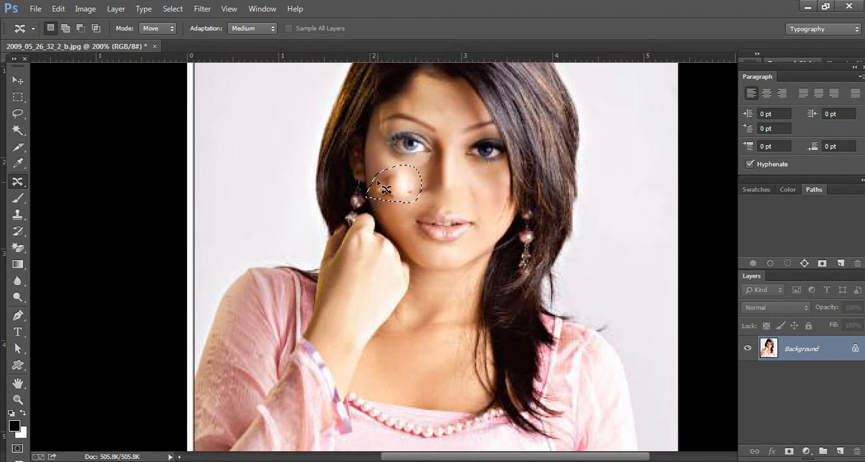
drag(403, 193, 458, 213)
key(ctrl+z)
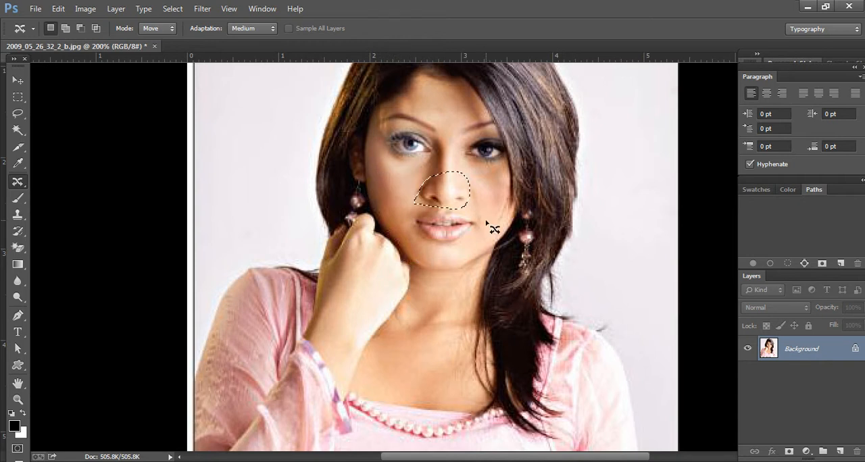
key(ctrl+d)
Step: Prepare the Brush tool at size 2 with pure red (ff0000) as the foreground color
right_click(14, 184)
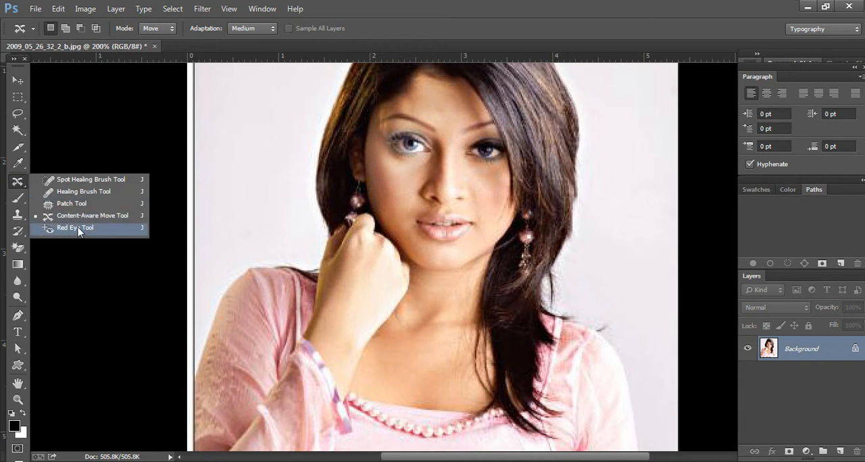
click(102, 228)
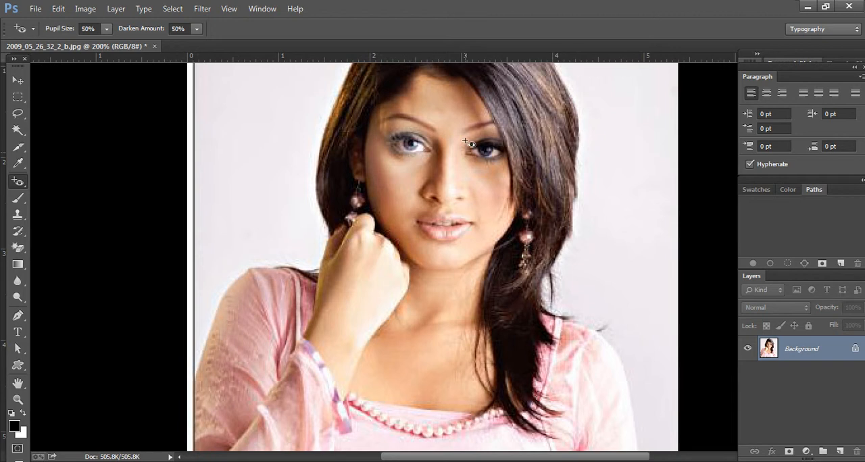
click(17, 201)
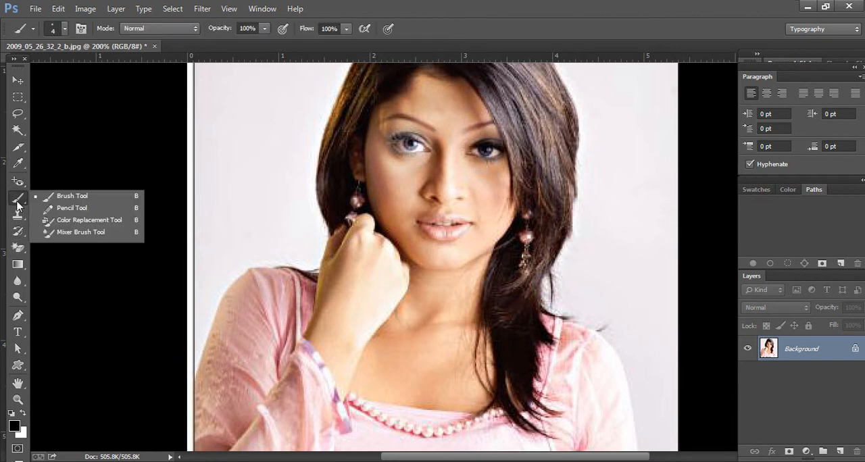
click(72, 197)
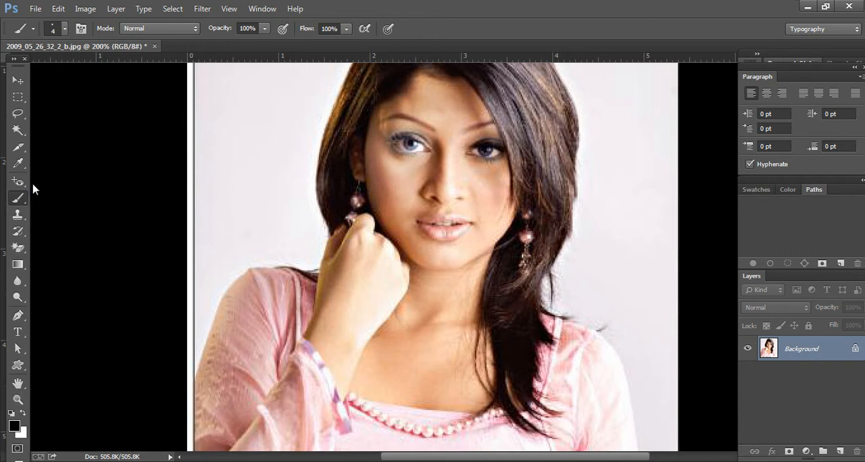
click(16, 428)
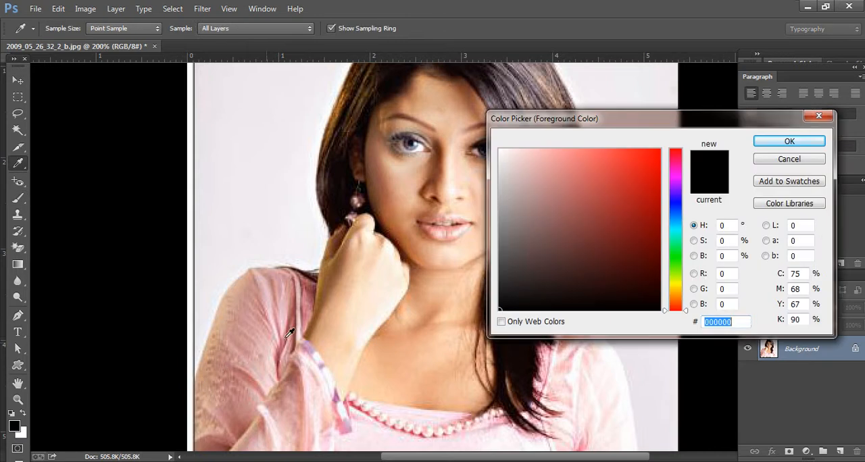
mouse_move(639, 162)
mouse_down()
mouse_move(658, 130)
mouse_move(643, 116)
mouse_move(676, 106)
mouse_up()
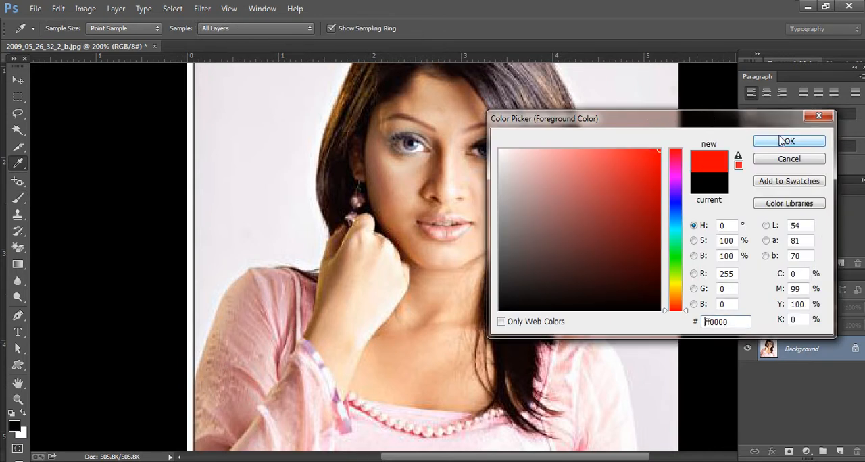
click(790, 141)
key(b)
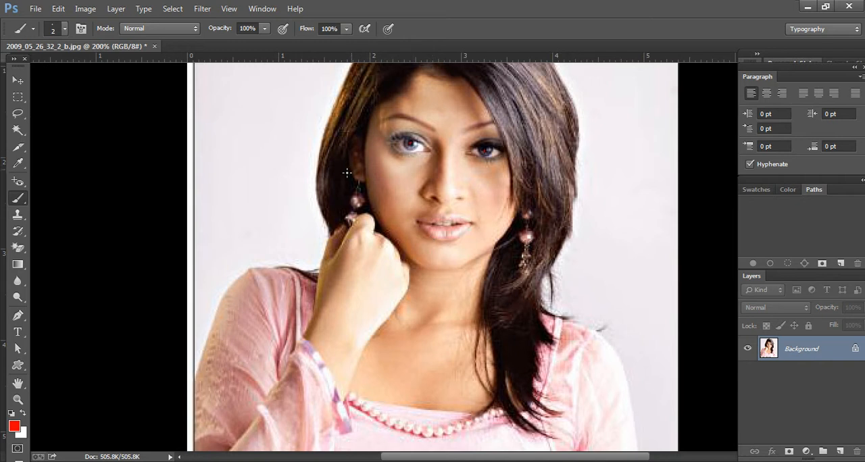
Step: Correct the pupil of the woman's left eye with the Red Eye tool at 50% pupil size and 50% darken amount
click(19, 183)
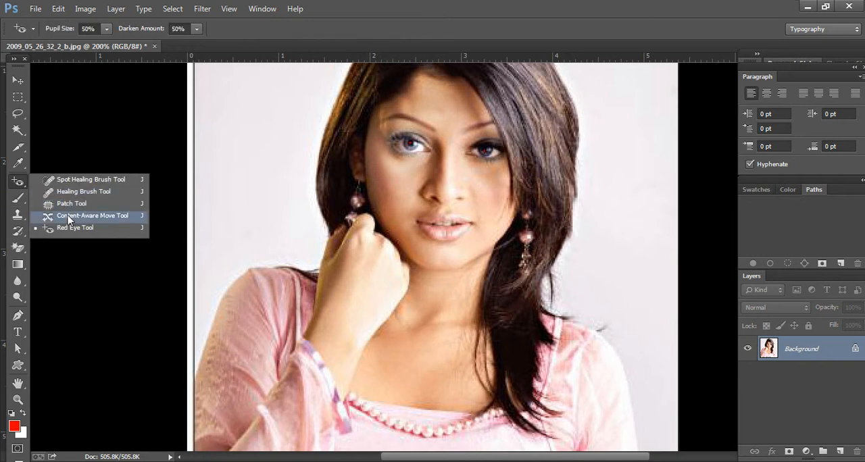
click(77, 226)
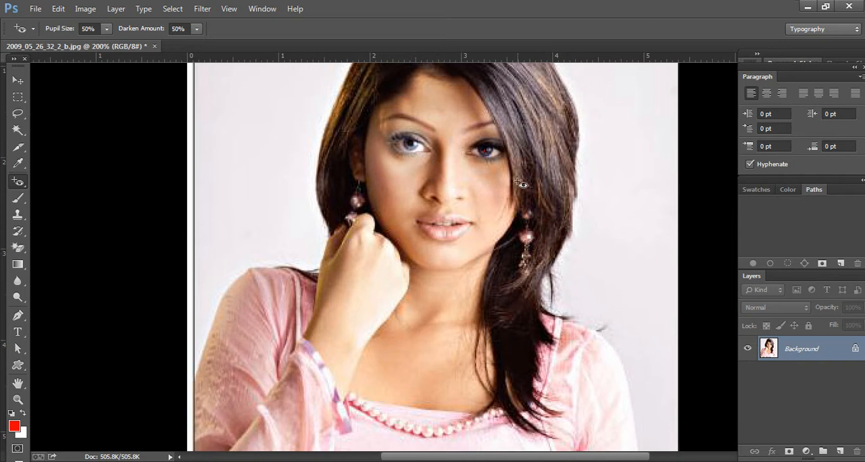
click(486, 151)
click(489, 148)
right_click(19, 181)
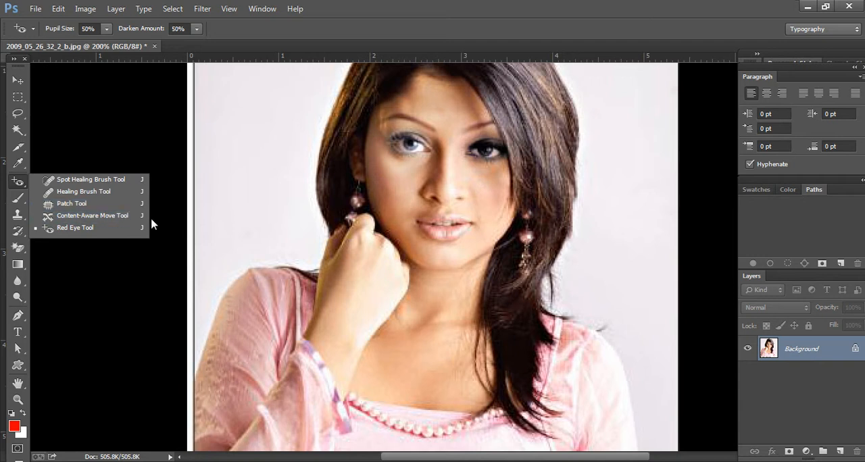
click(116, 180)
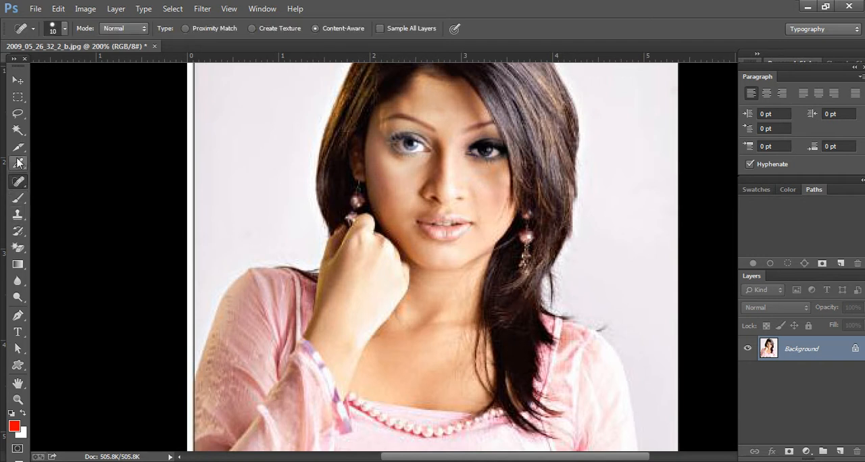
click(17, 201)
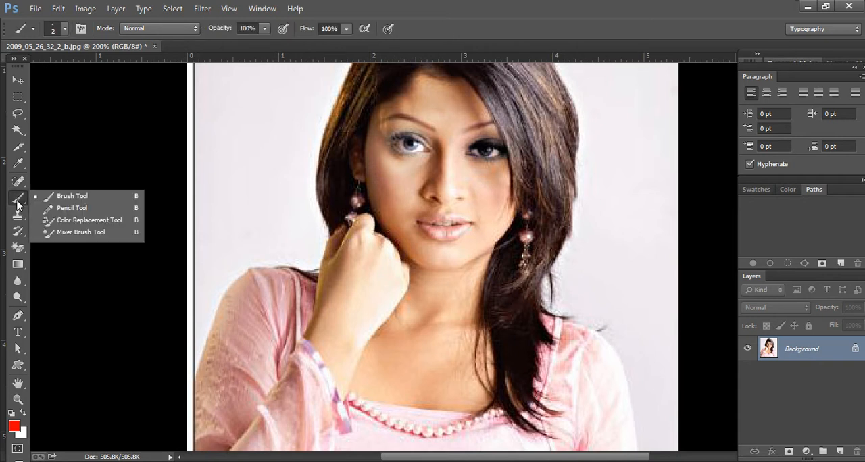
Step: Try painting broad red strokes across the woman's face with a 47 px round brush at 100% hardness, then undo them
click(57, 197)
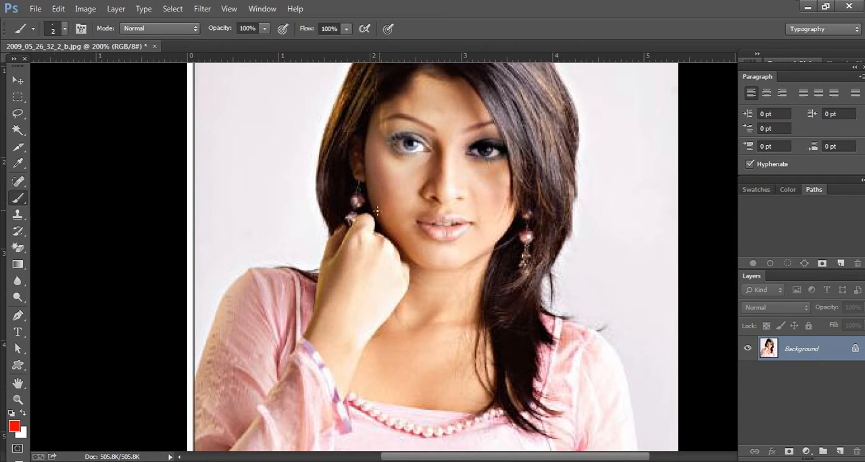
click(64, 29)
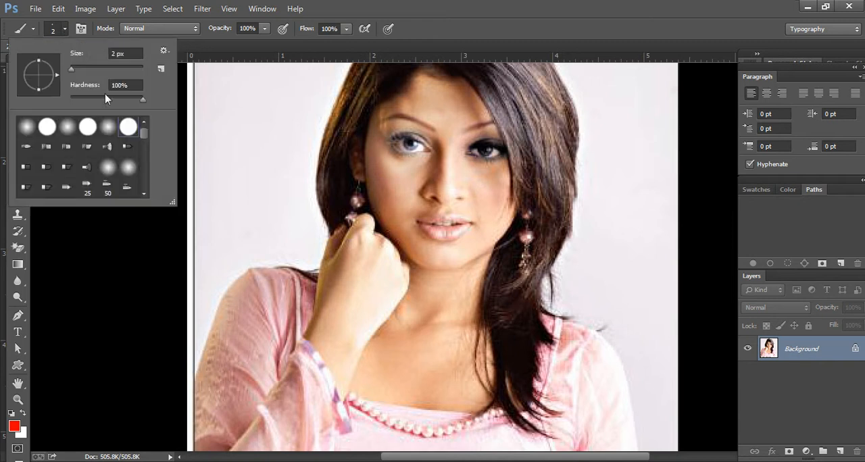
click(80, 68)
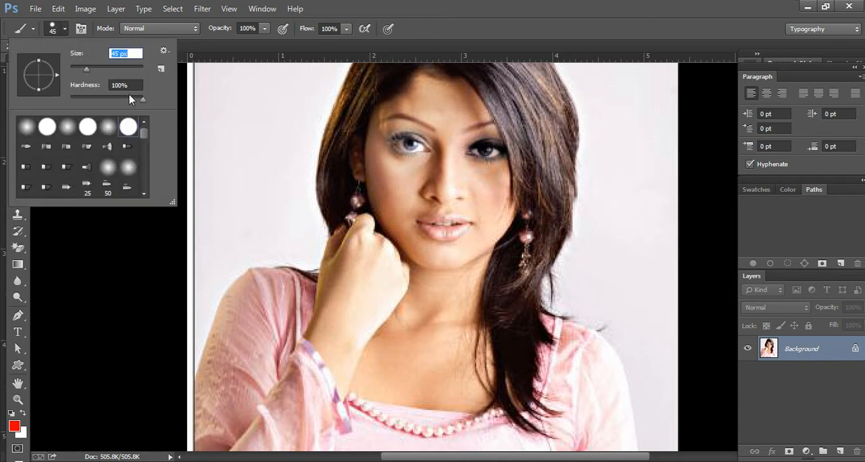
drag(143, 100, 133, 100)
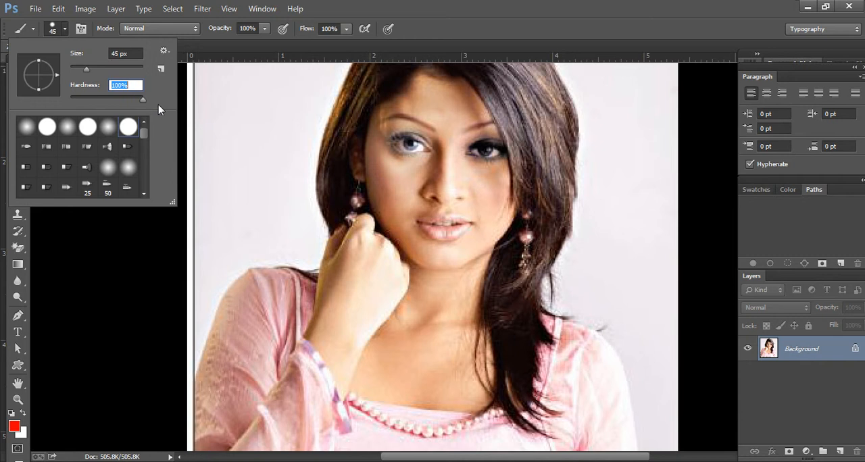
click(87, 68)
mouse_move(218, 238)
mouse_down()
mouse_move(608, 252)
mouse_move(624, 238)
mouse_move(301, 221)
mouse_move(219, 203)
mouse_move(589, 183)
mouse_move(593, 169)
mouse_move(256, 156)
mouse_up()
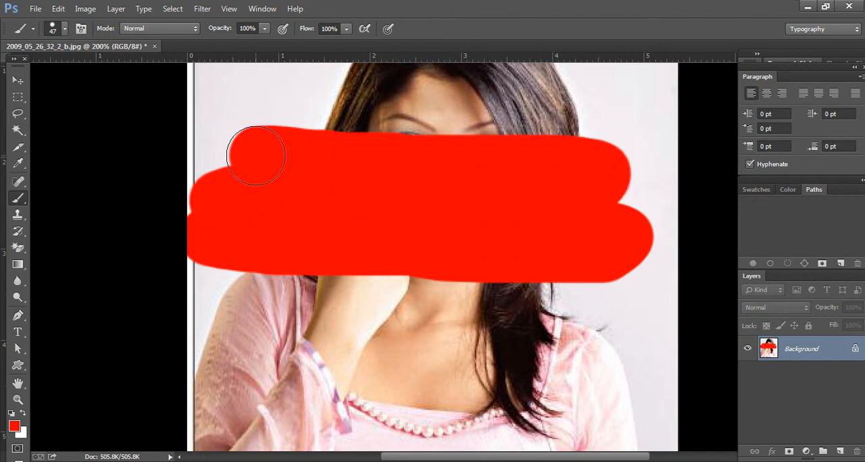
key(ctrl+z)
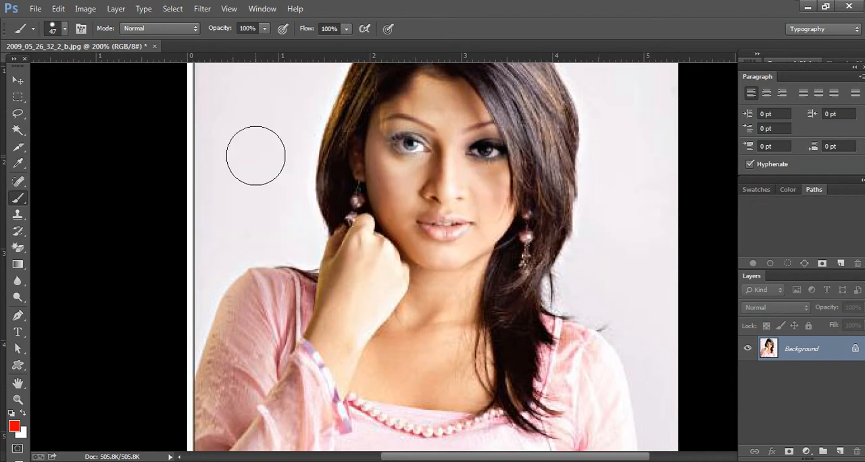
Step: Choose the 226 px flower brush preset, reduce it to 80 px and stamp it in red on the background on both sides of the woman
click(63, 29)
drag(146, 133, 150, 183)
click(47, 186)
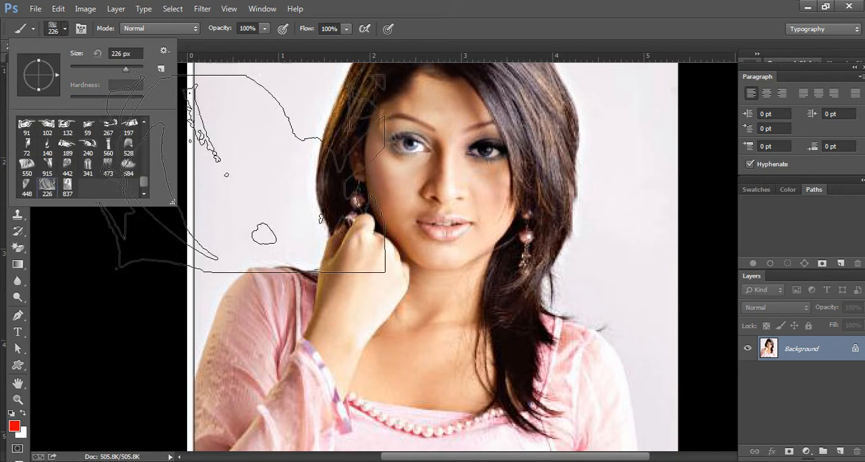
double_click(47, 187)
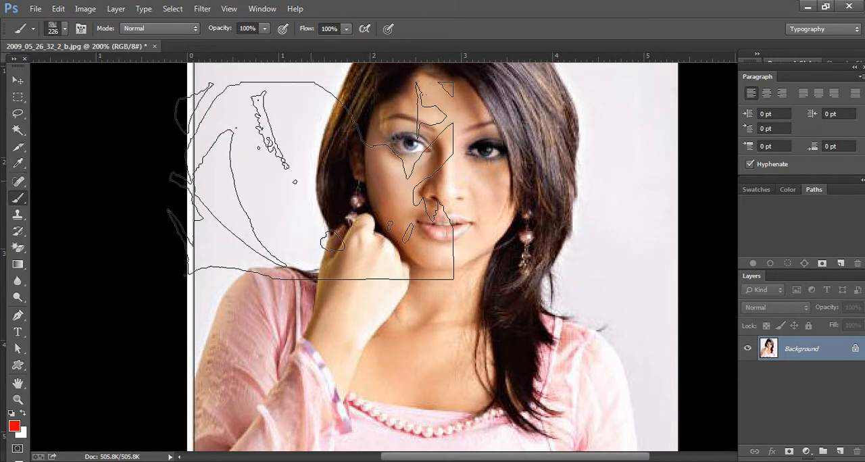
key(bracketleft)
key(bracketleft)
key(bracketleft)
key(bracketleft)
key(bracketleft)
key(bracketleft)
key(bracketleft)
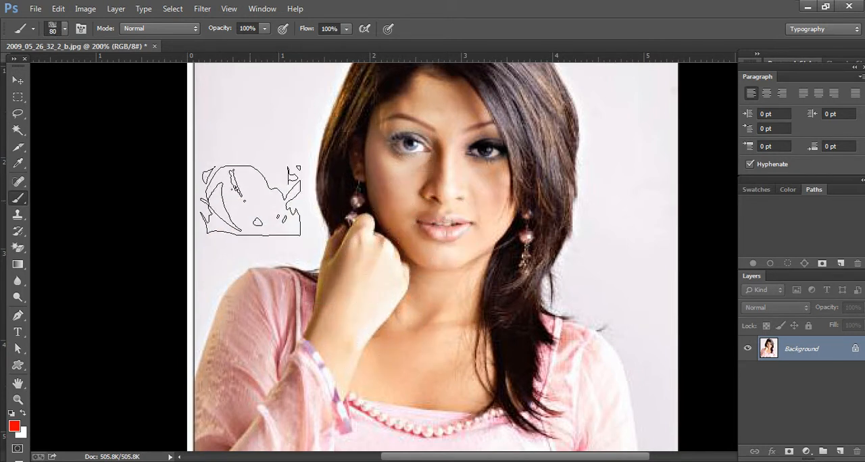
click(251, 201)
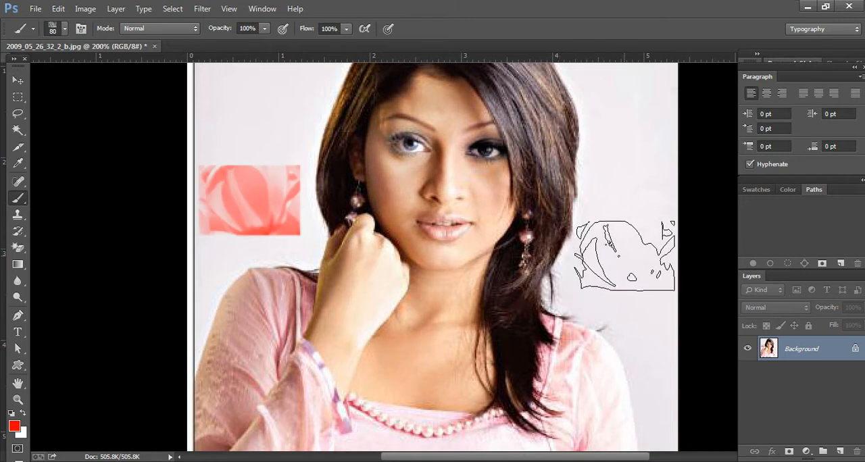
click(625, 257)
Step: Change the foreground color to green (00ff1e) and stamp the flower brush on the upper background on both sides of the head
click(14, 427)
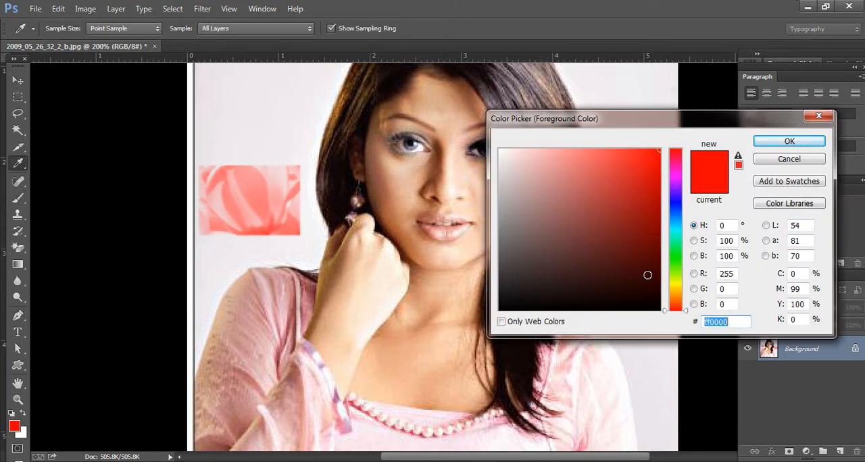
click(675, 254)
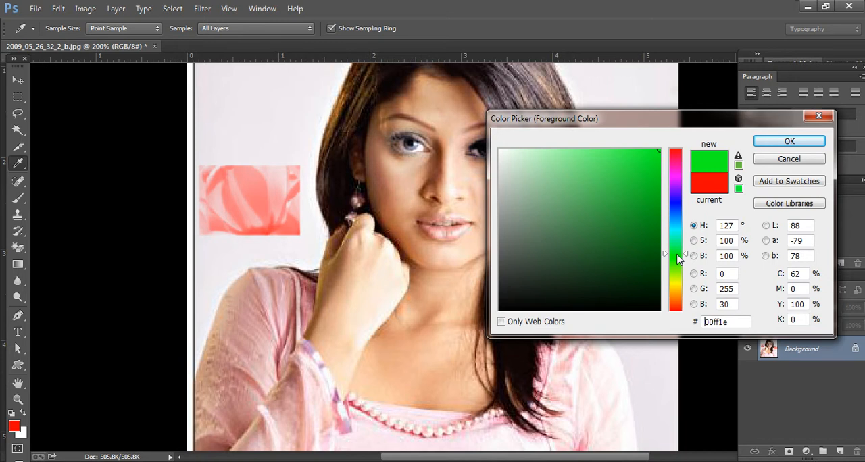
click(790, 141)
scroll(431, 277, up, 2)
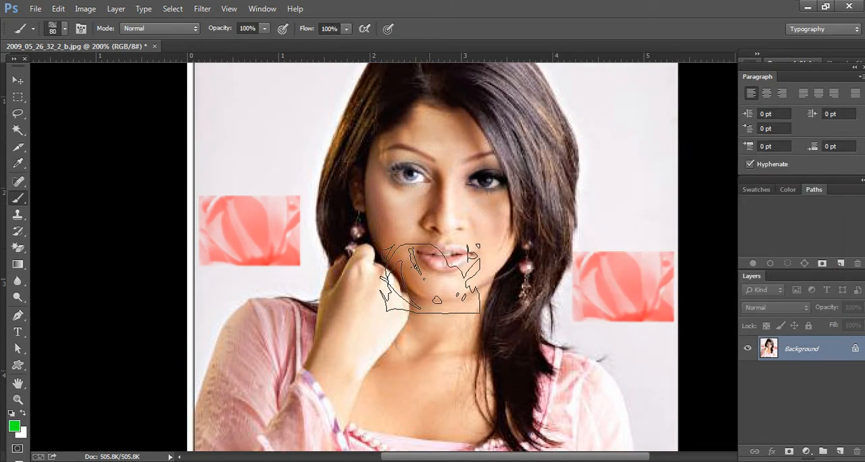
click(254, 132)
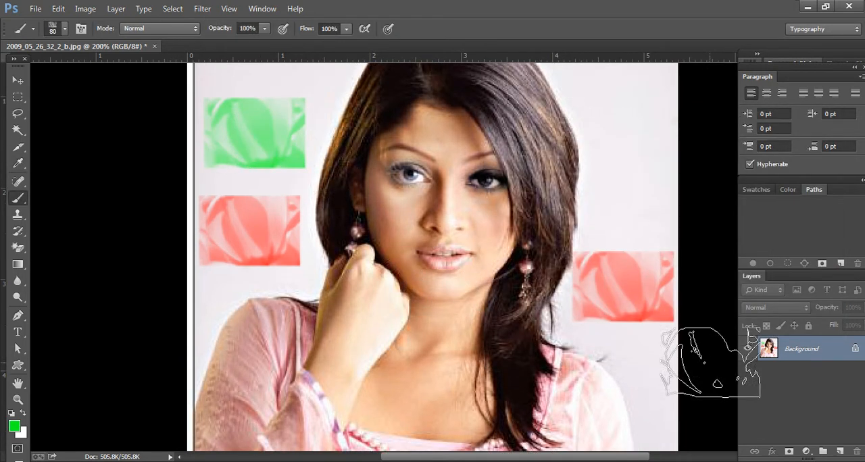
scroll(669, 325, up, 2)
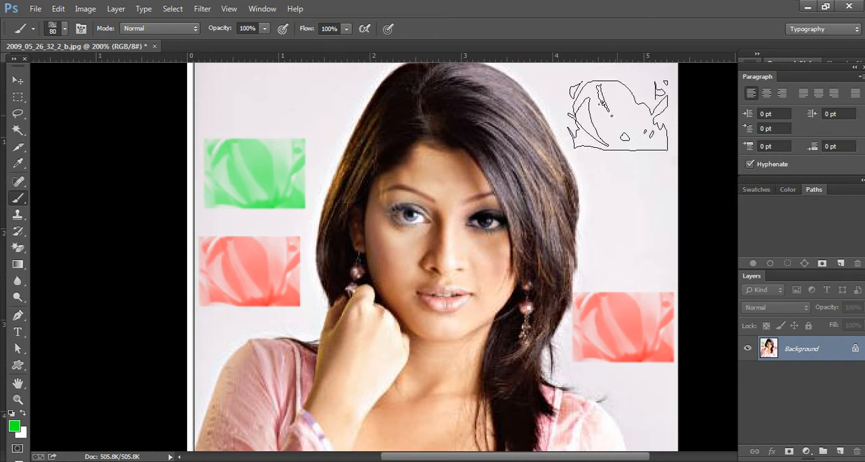
click(618, 115)
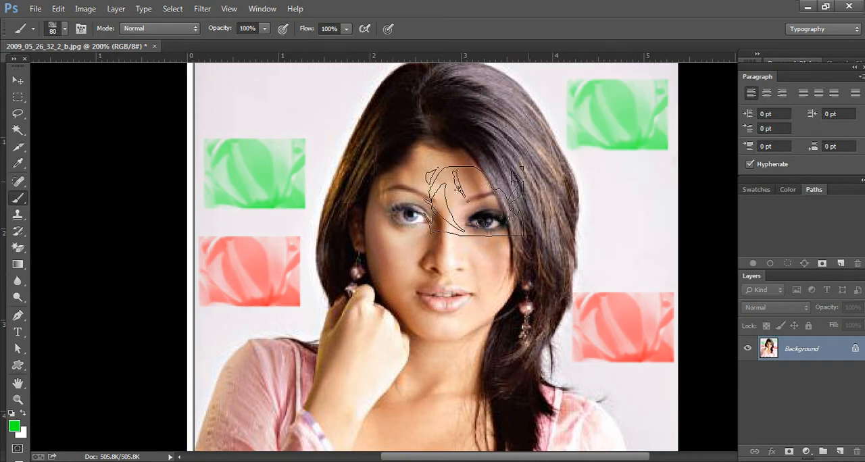
Step: Choose the 205 px swan brush preset, reduce it to 100 px and stamp it in green over the face, the neck and the pink sleeve
click(64, 29)
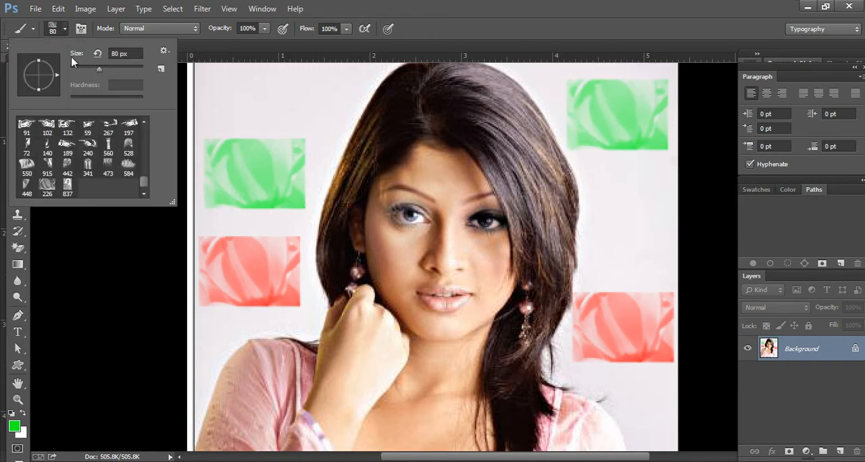
click(142, 163)
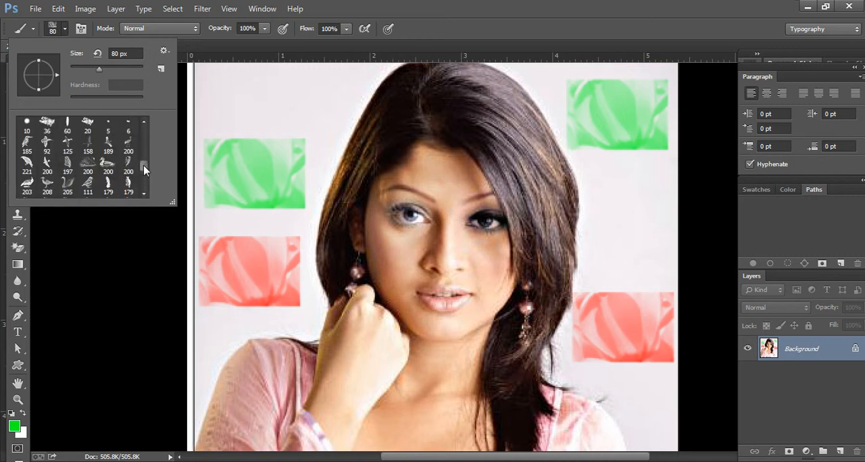
double_click(68, 183)
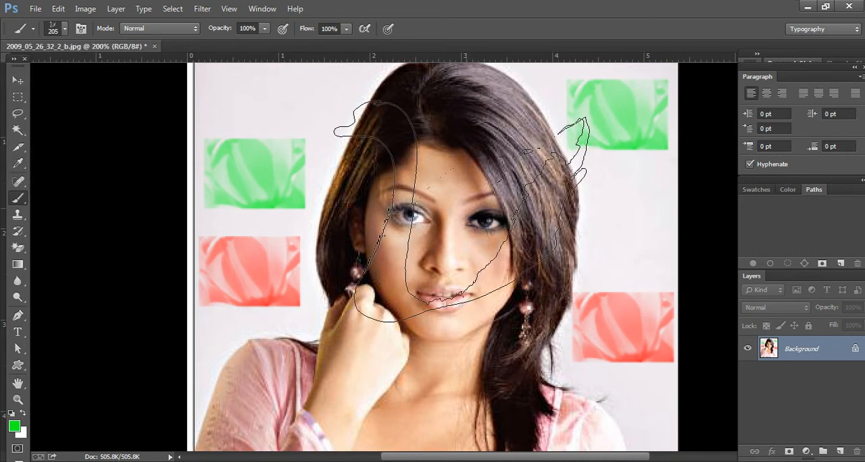
key(bracketleft)
key(bracketleft)
key(bracketleft)
key(bracketleft)
key(bracketleft)
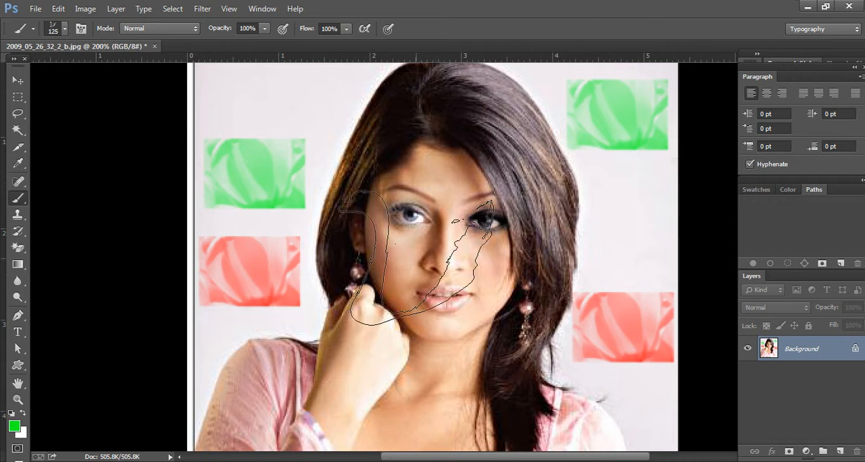
click(420, 260)
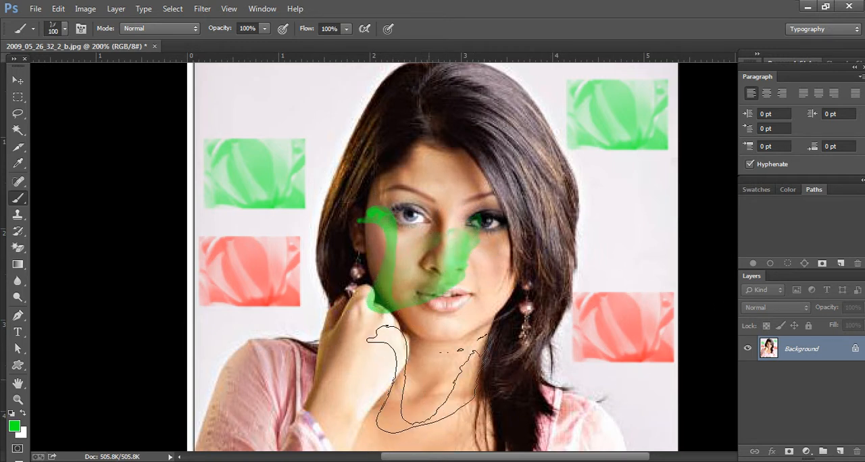
click(430, 378)
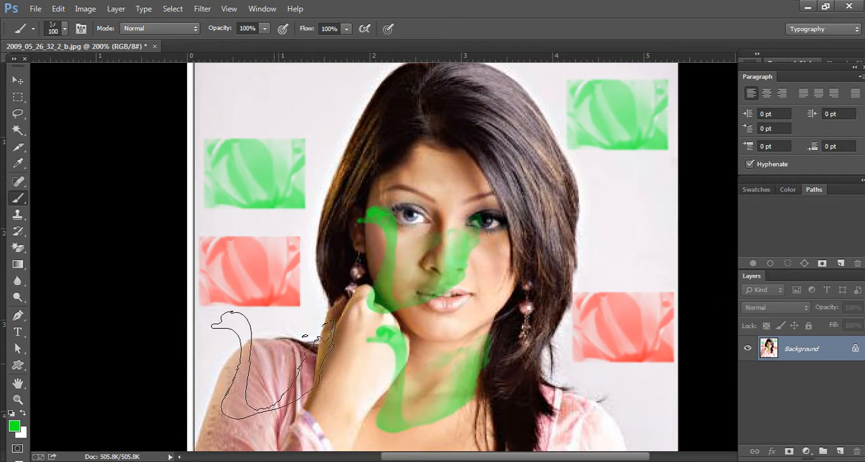
click(270, 365)
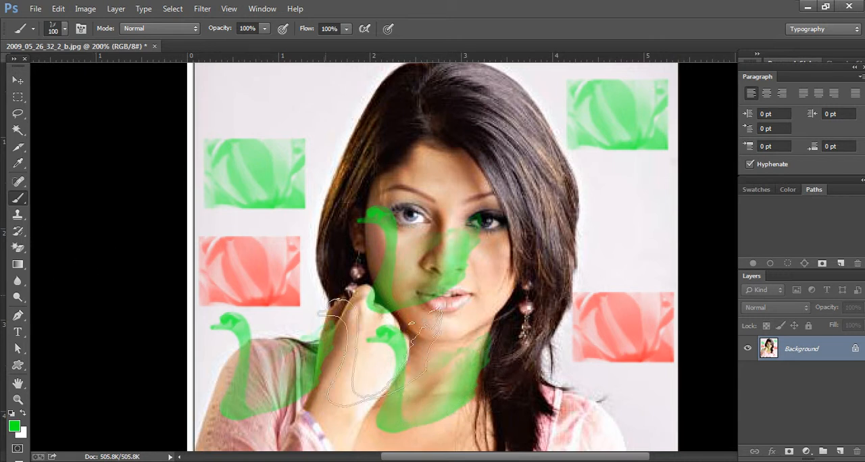
Step: Replace the current brushes with the Natural Brushes 2 set, saving the existing ones over the "my all in one brush" file
right_click(25, 204)
click(67, 198)
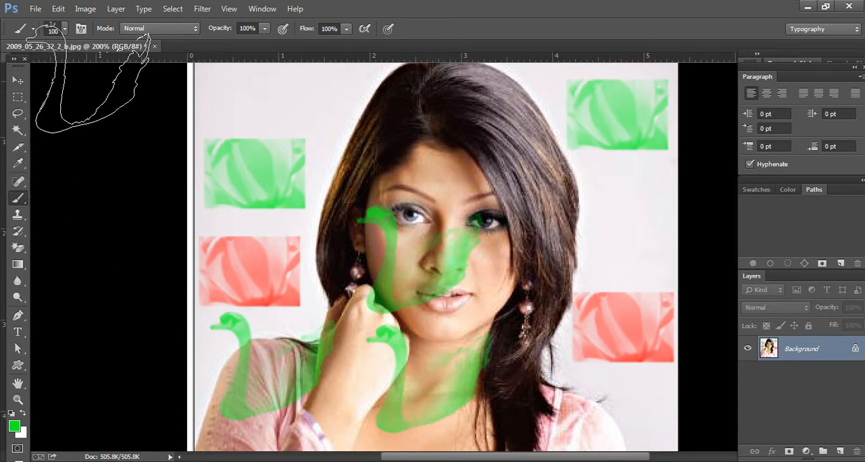
click(66, 29)
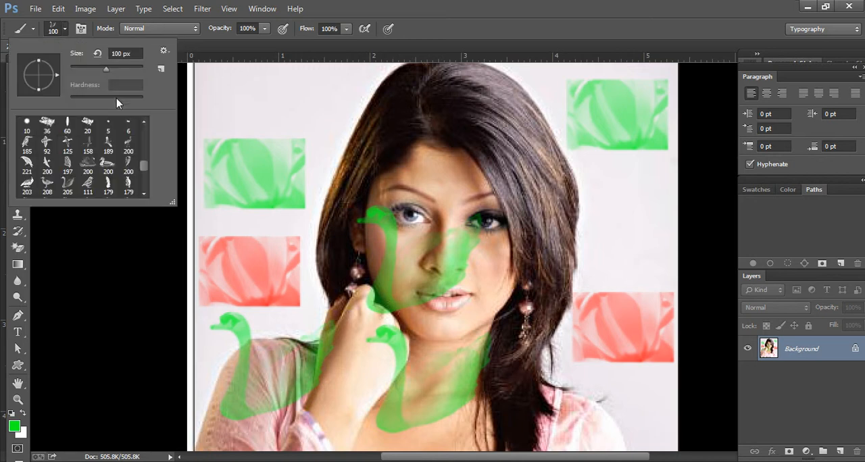
click(164, 52)
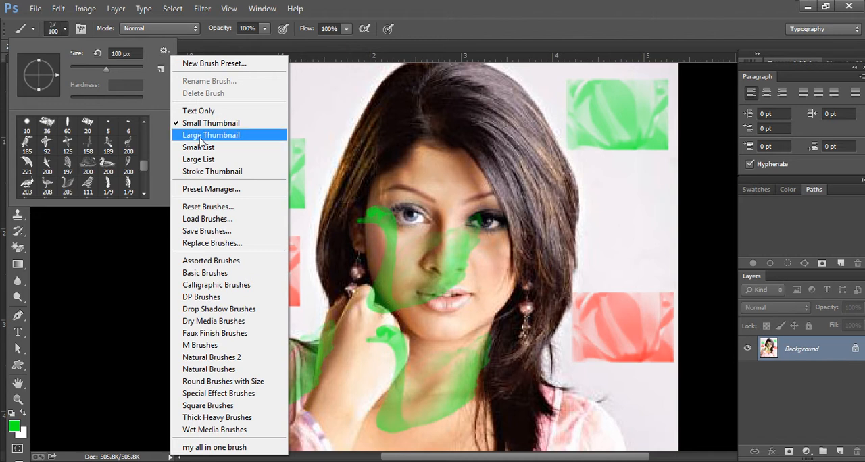
click(235, 354)
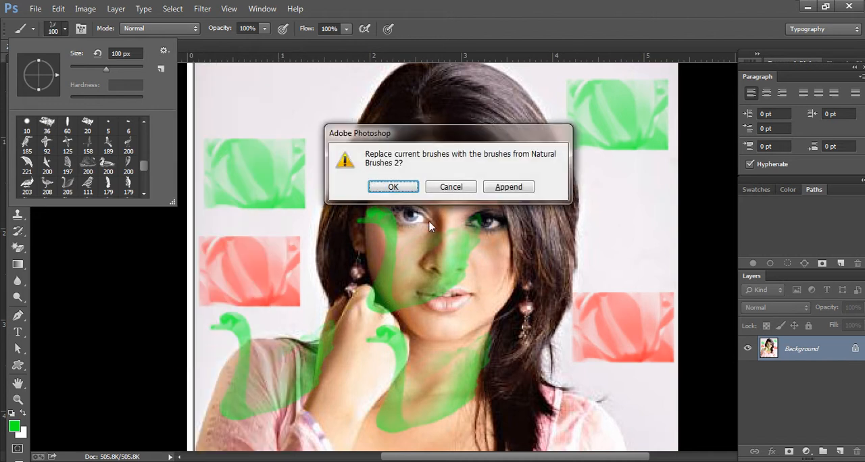
click(395, 186)
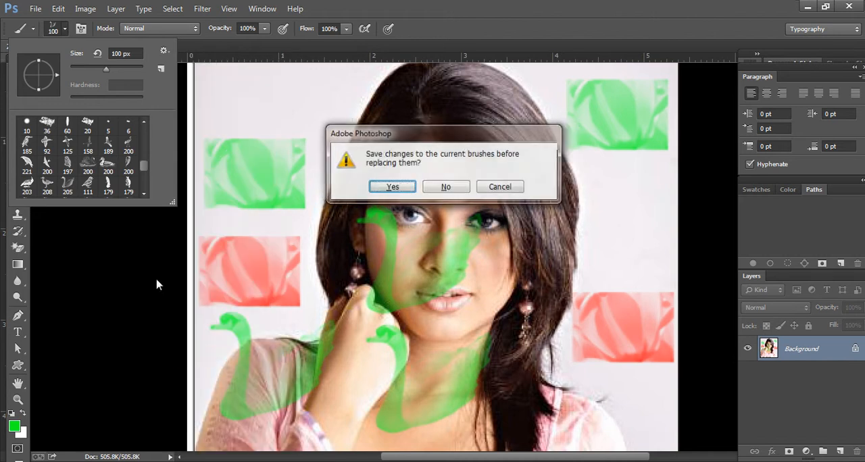
click(392, 188)
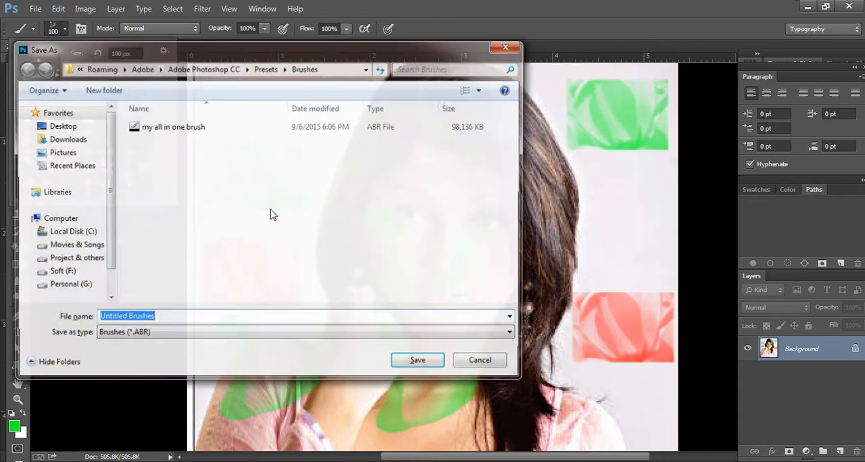
double_click(169, 127)
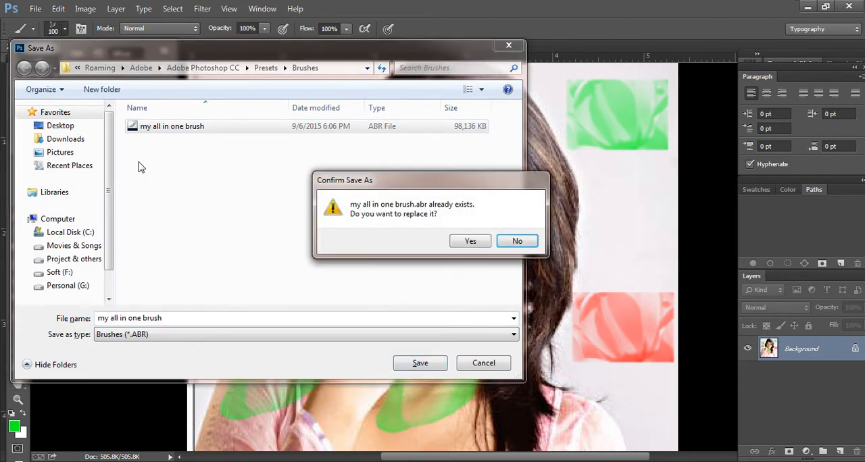
click(467, 243)
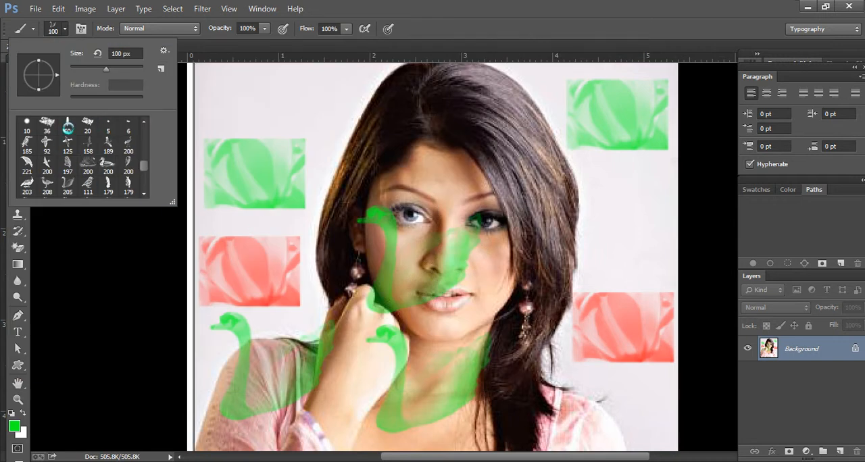
double_click(67, 126)
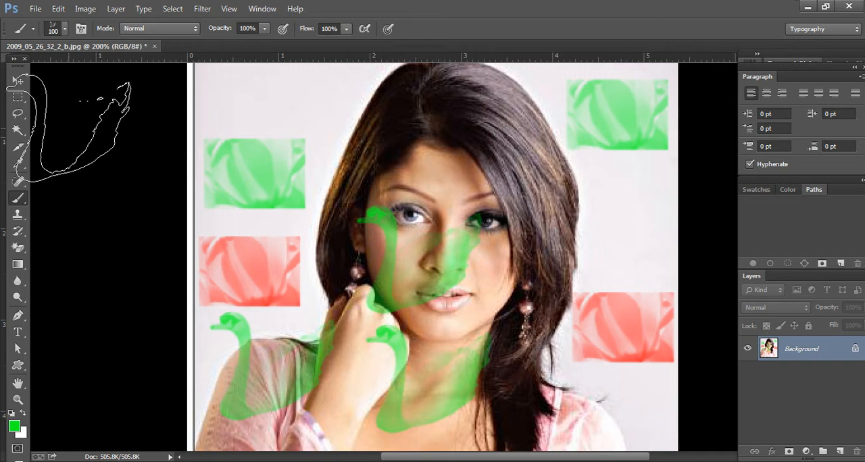
Step: Choose a 50 px brush from the Natural Brushes 2 set and paint green strokes on the background above the green flower beside the hair
click(63, 29)
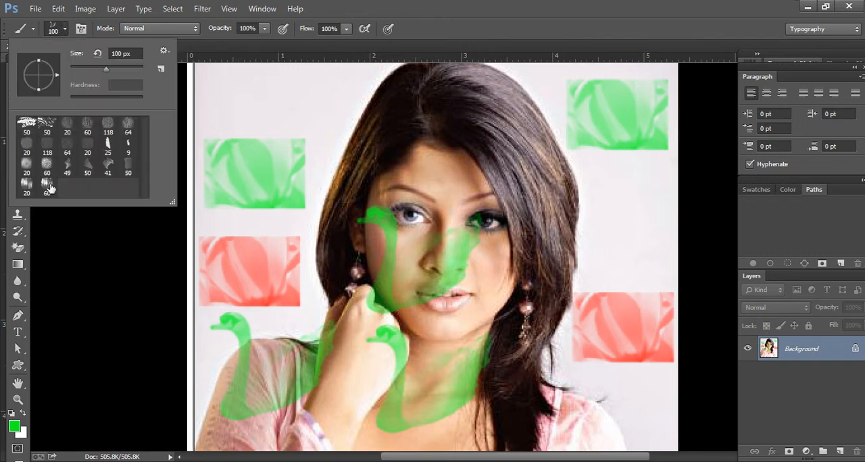
double_click(91, 169)
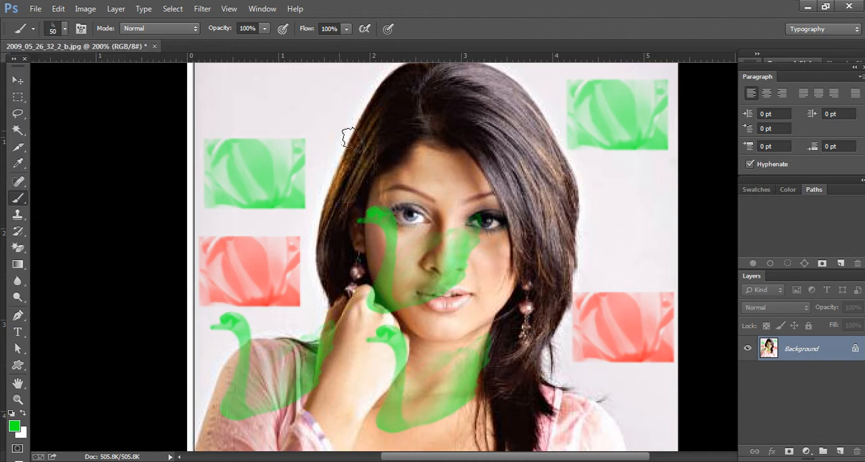
drag(318, 106, 264, 110)
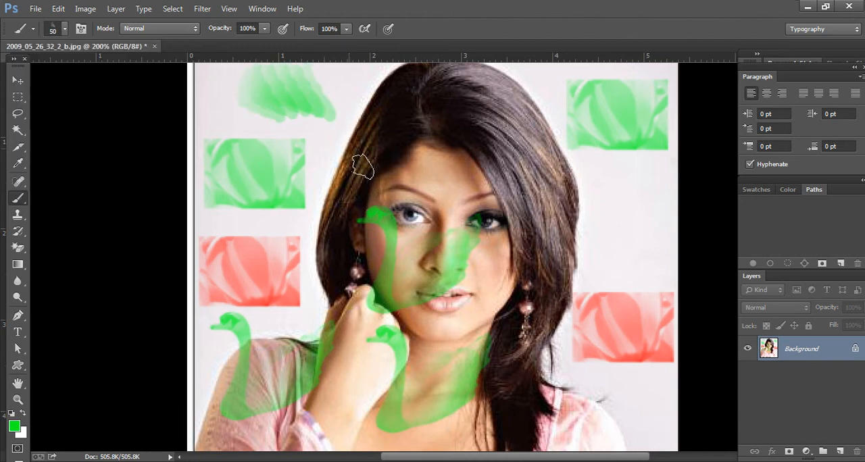
Step: Load the "my all in one brush" file into the brush presets and look through the added brushes
click(65, 28)
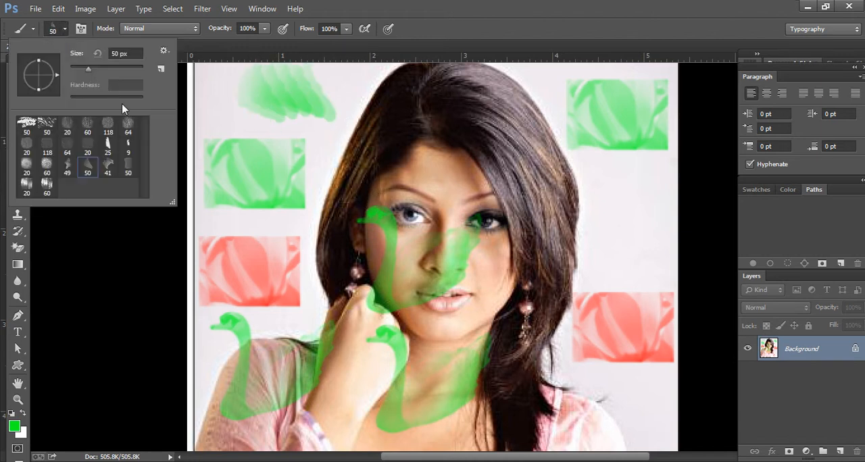
click(165, 52)
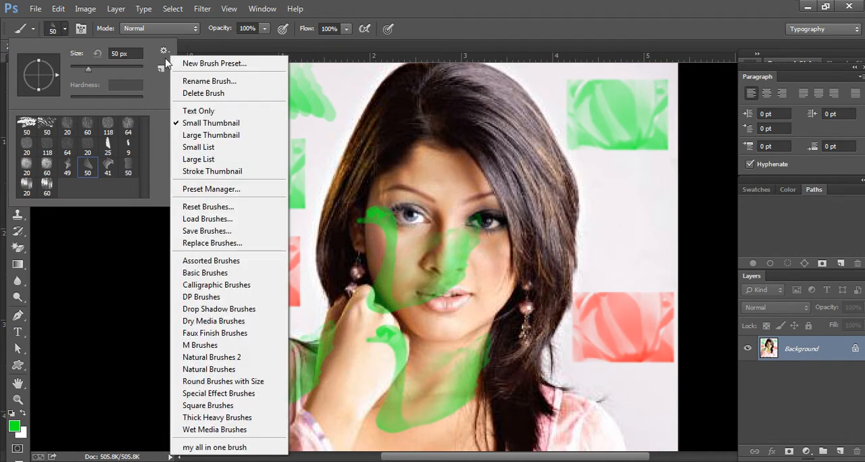
click(207, 219)
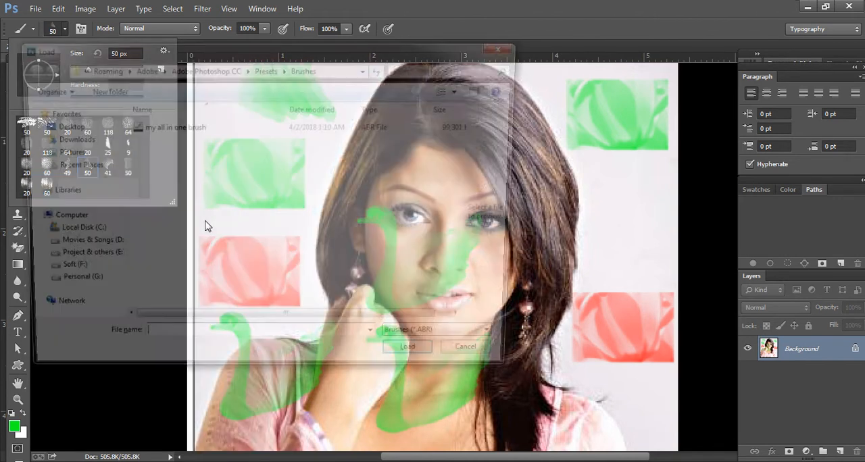
click(181, 127)
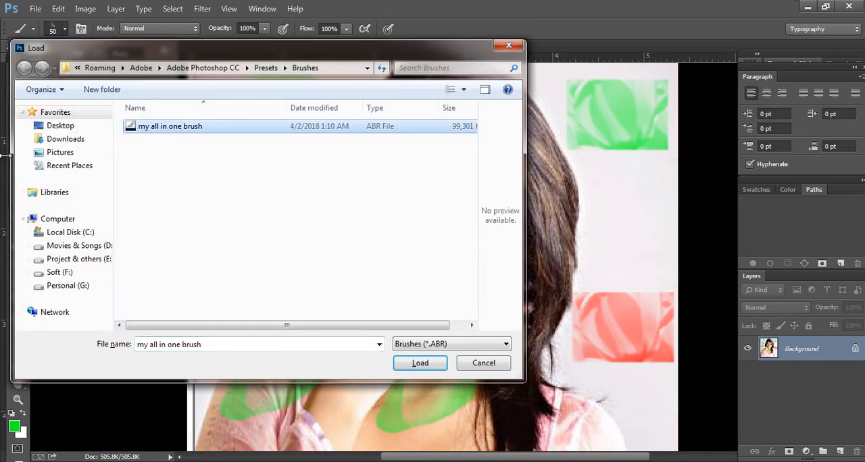
click(418, 364)
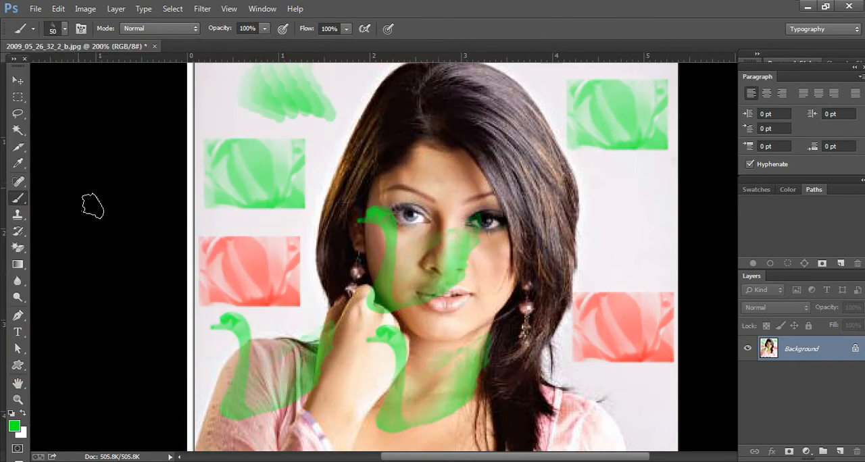
click(64, 29)
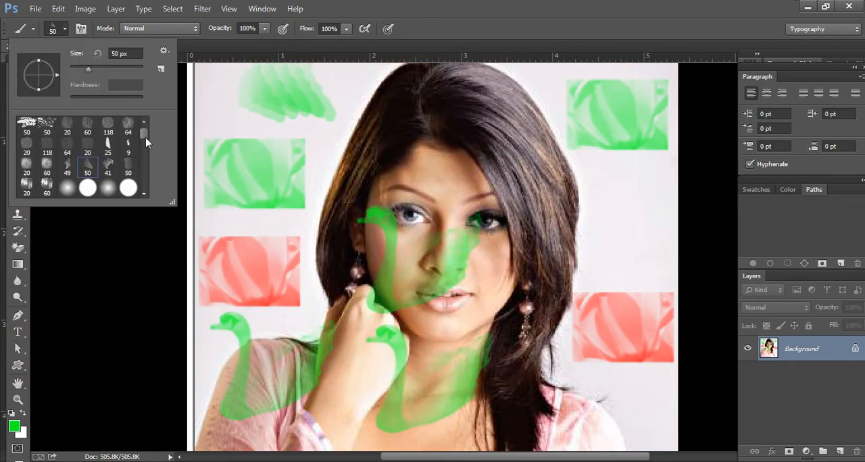
mouse_move(144, 128)
mouse_down()
mouse_move(146, 166)
mouse_move(145, 156)
mouse_up()
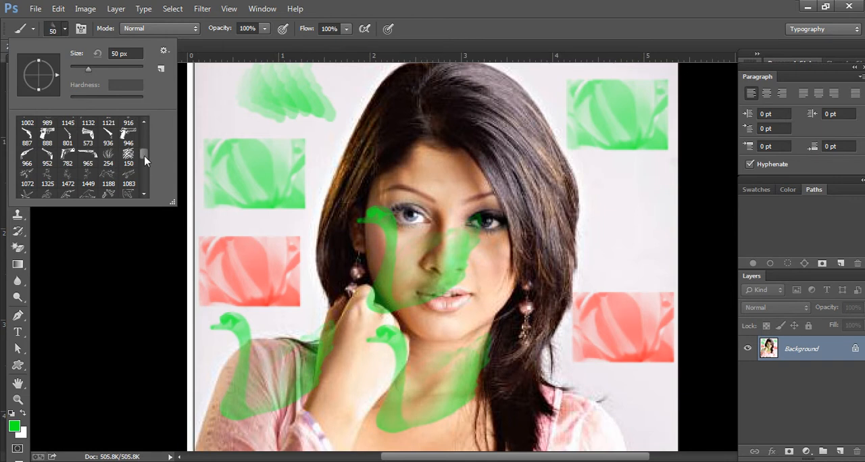
drag(144, 157, 145, 164)
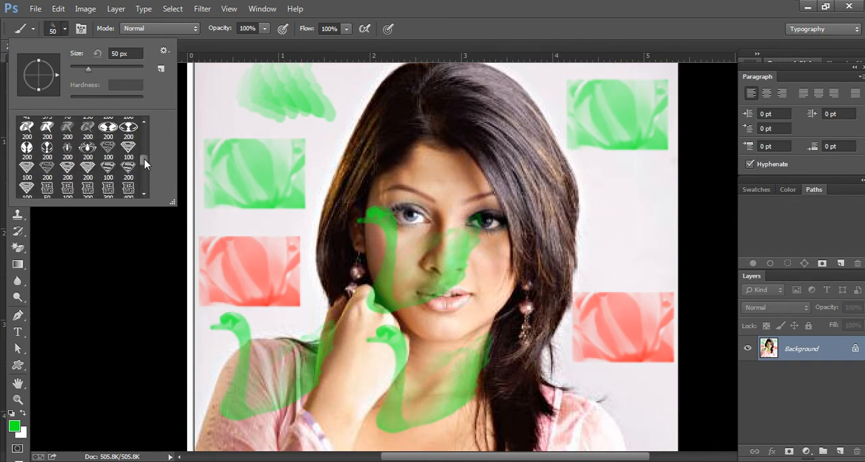
Step: Switch to the Pencil tool and draw a 1 px green freehand loop on the back of the hand
click(17, 215)
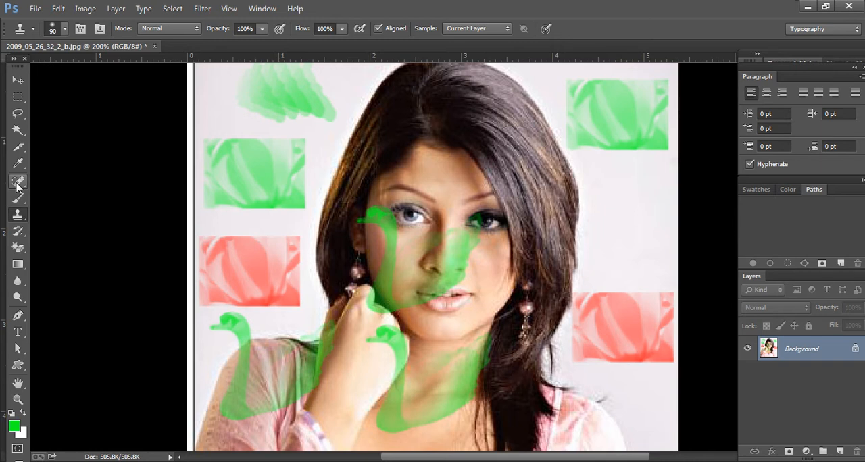
right_click(19, 216)
click(18, 197)
right_click(17, 197)
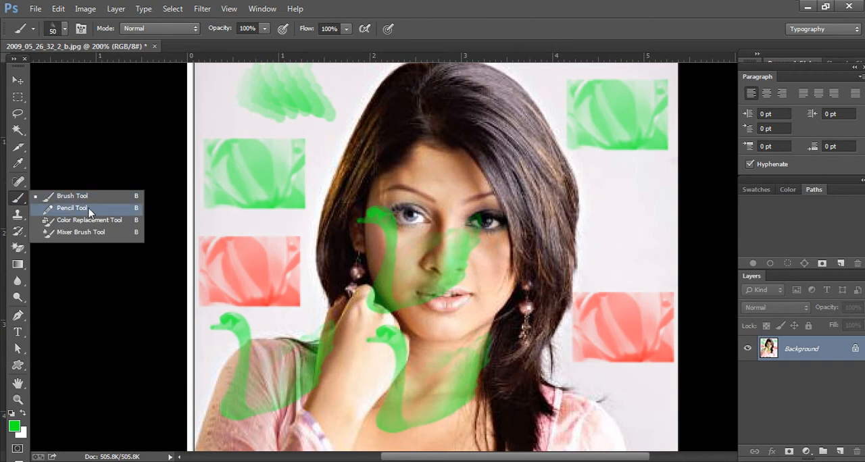
click(73, 208)
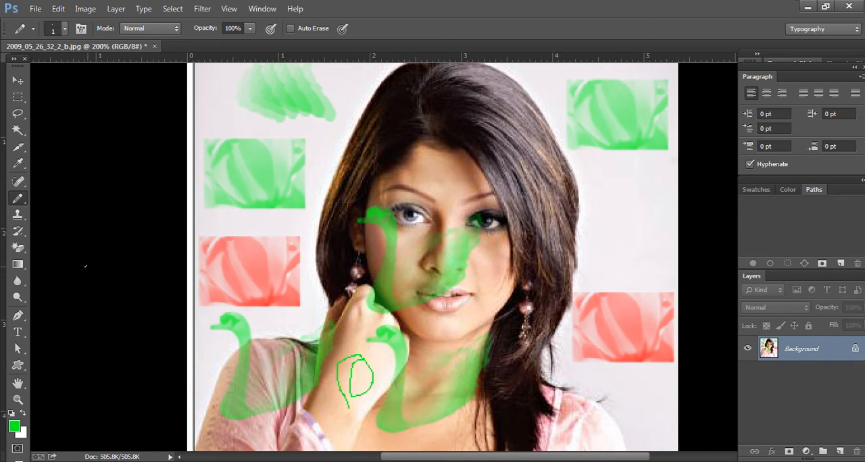
Step: Choose the 226 px scenery-shaped brush preset for the Pencil tool and stamp it in green three times over the hair, face and neck
click(65, 30)
click(144, 142)
drag(144, 144, 151, 195)
double_click(86, 192)
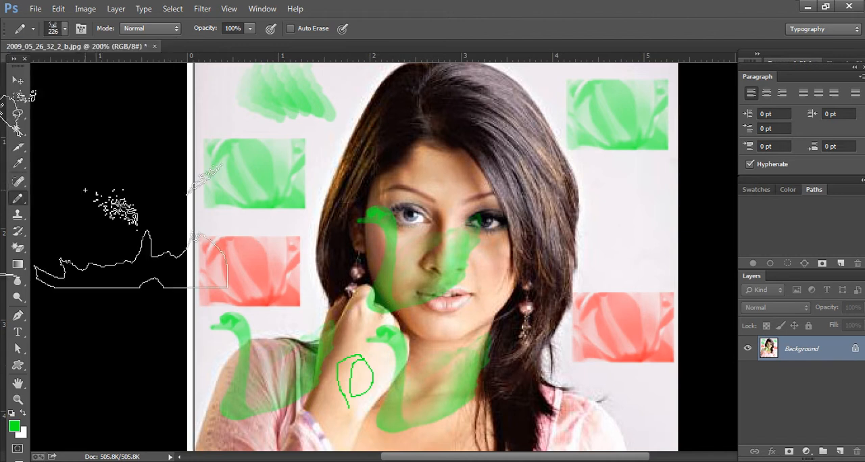
click(415, 270)
click(507, 187)
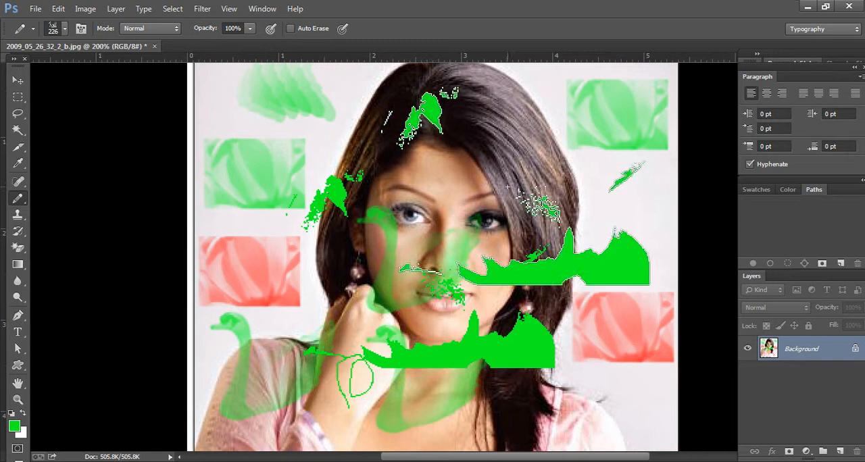
click(372, 251)
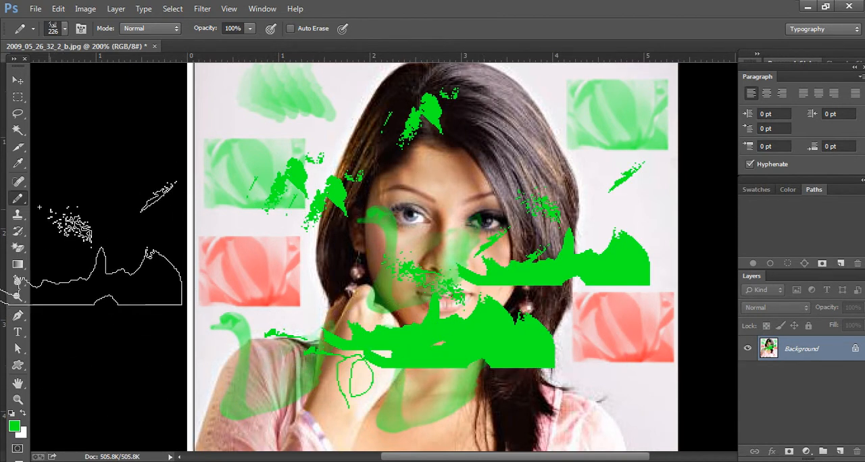
Step: Recolor the chest area of the pink top green using the Color Replacement tool with a 35 px brush in Hue mode
right_click(18, 202)
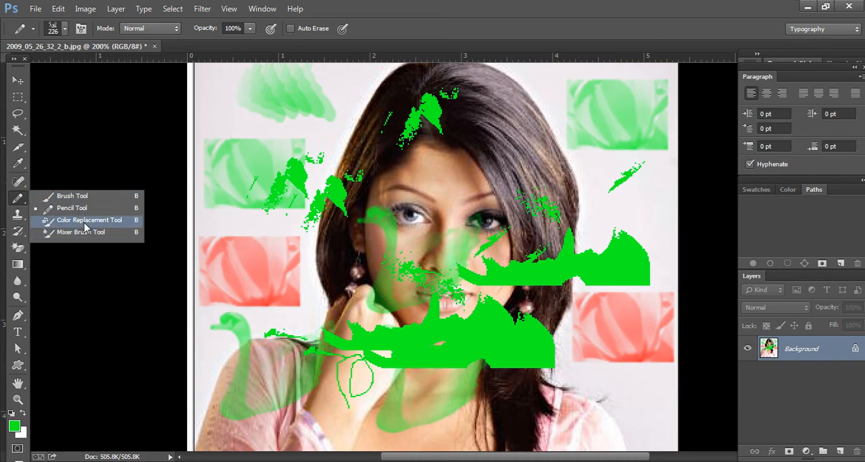
click(87, 223)
scroll(402, 386, down, 4)
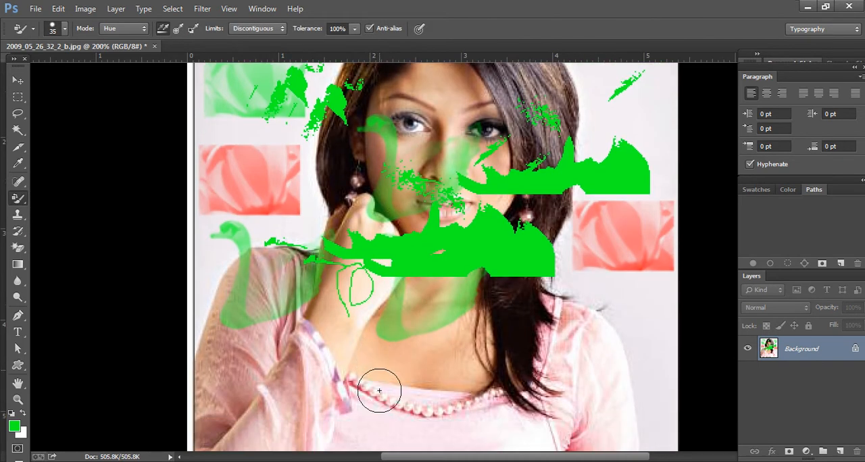
mouse_move(364, 420)
mouse_down()
mouse_move(528, 409)
mouse_move(352, 400)
mouse_move(519, 399)
mouse_up()
scroll(372, 392, down, 3)
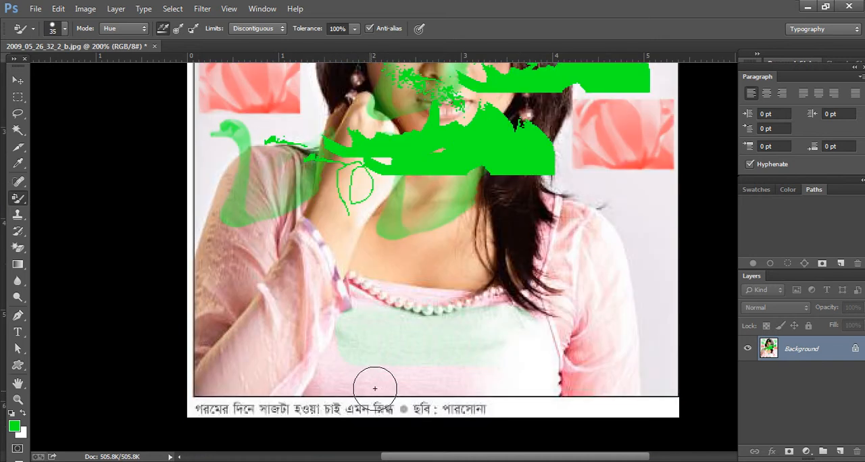
scroll(378, 355, down, 5)
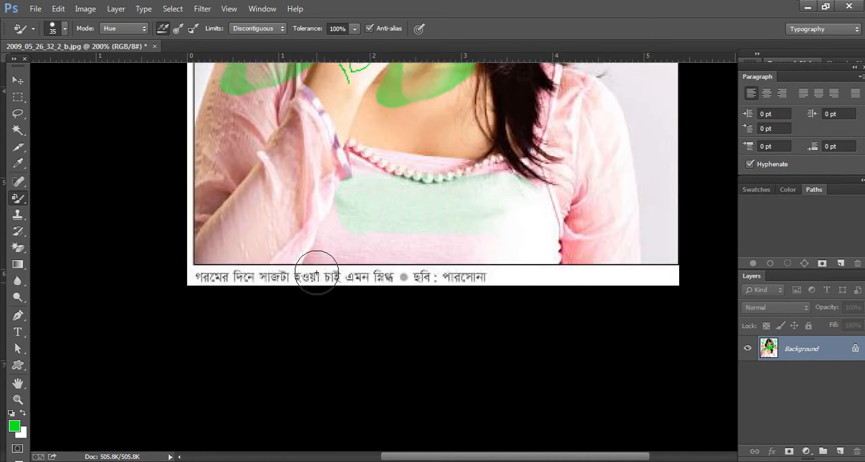
Step: Tint the forehead and the hair on both sides of the head green with the Color Replacement tool
scroll(312, 272, up, 4)
scroll(317, 272, up, 10)
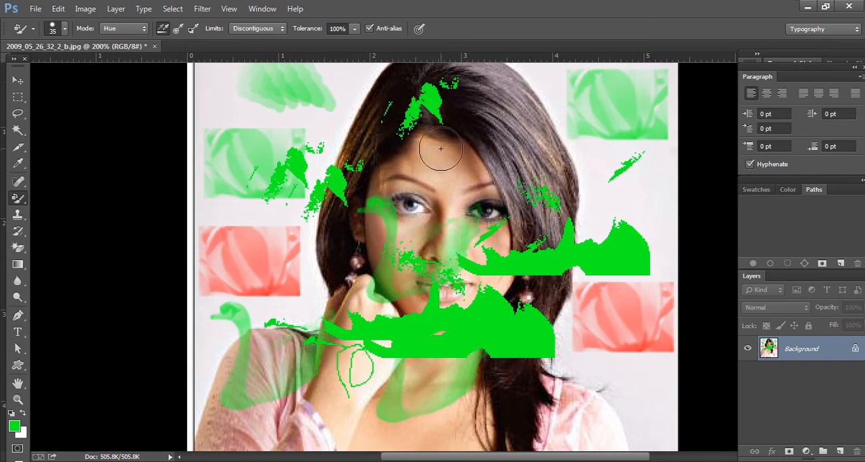
drag(460, 175, 387, 161)
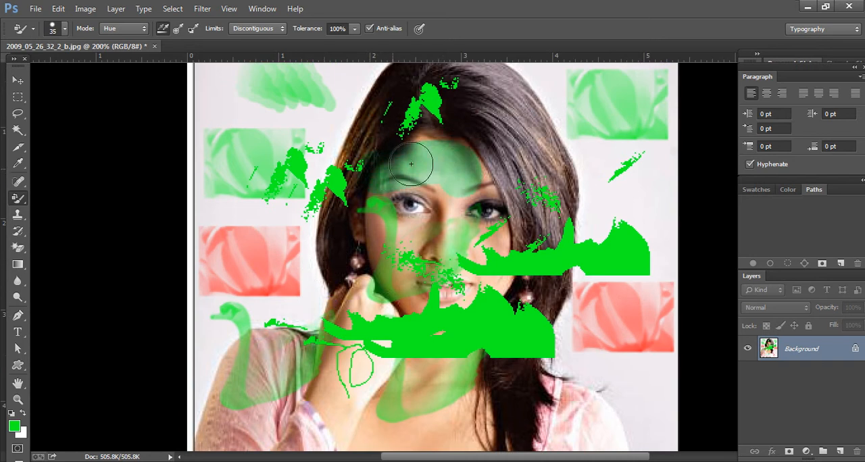
mouse_move(508, 133)
mouse_down()
mouse_move(519, 172)
mouse_move(514, 129)
mouse_move(506, 150)
mouse_move(467, 115)
mouse_move(381, 119)
mouse_move(342, 206)
mouse_up()
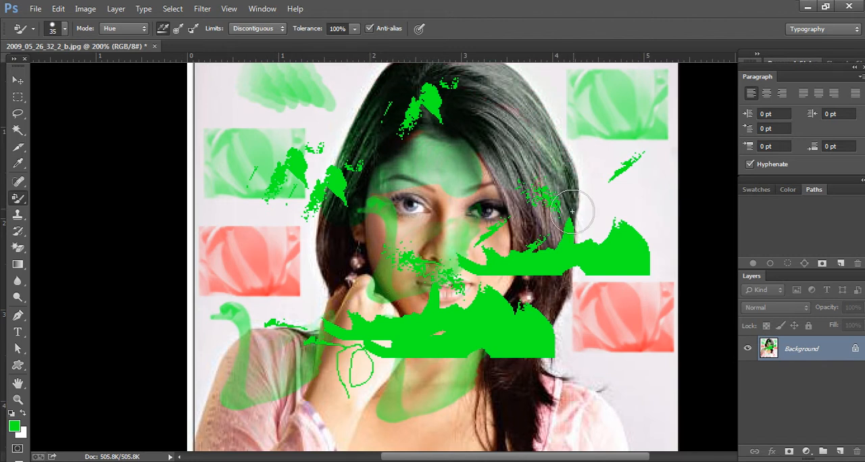
scroll(539, 234, up, 1)
scroll(539, 234, up, 2)
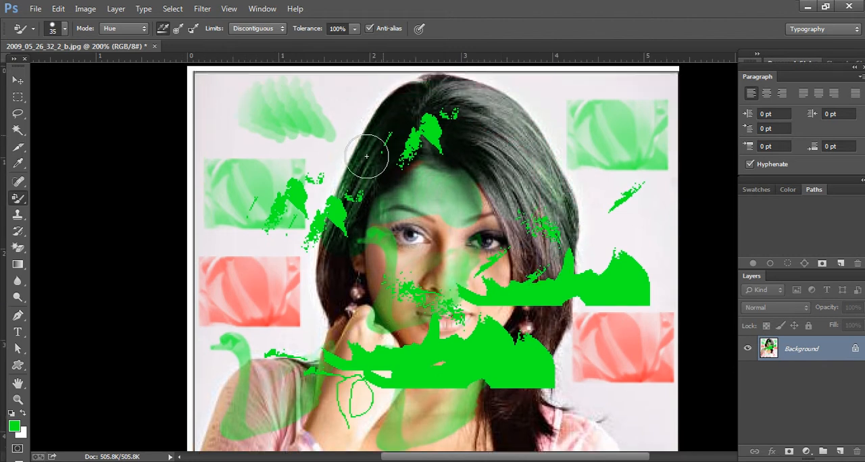
mouse_move(355, 176)
mouse_down()
mouse_move(340, 294)
mouse_move(414, 190)
mouse_up()
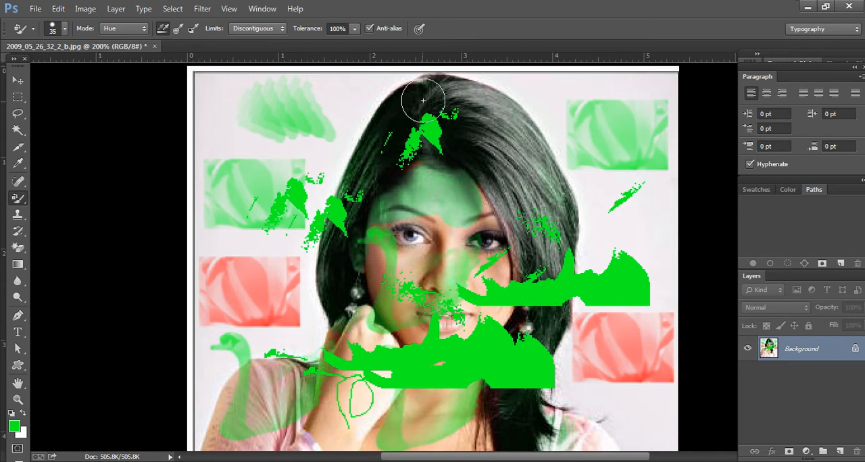
Step: Smear the edge of the red flower stamp nearest the earring and hand with the 13 px Mixer Brush tool
right_click(18, 198)
click(73, 232)
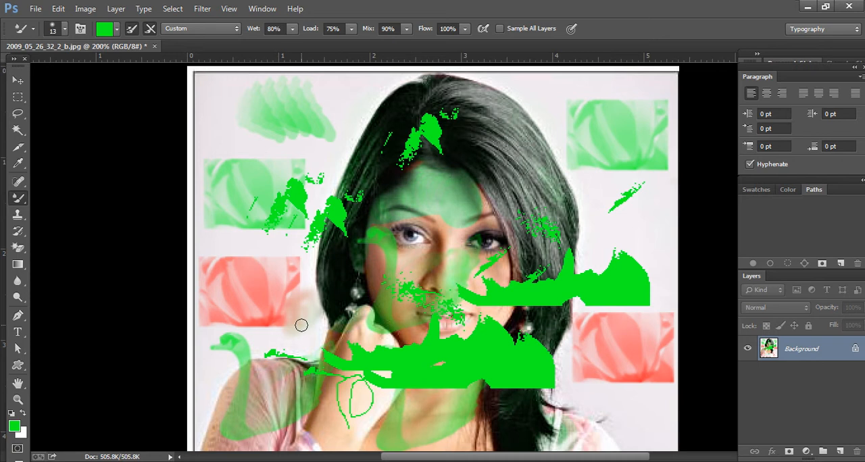
drag(280, 255, 283, 272)
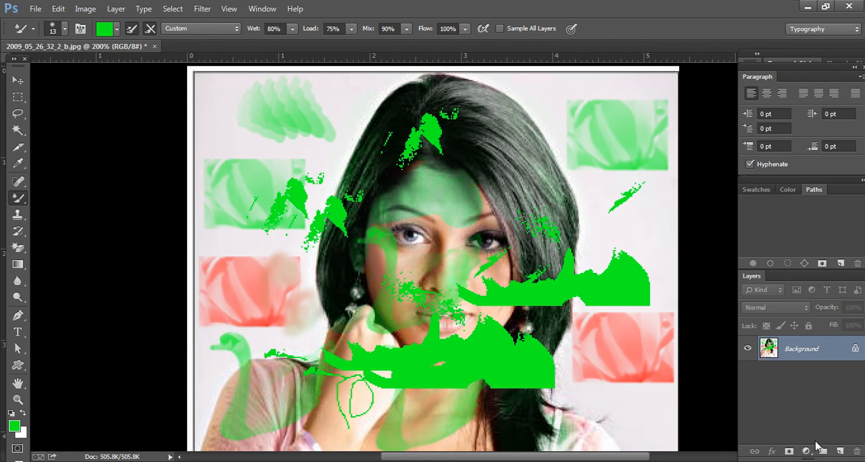
click(740, 349)
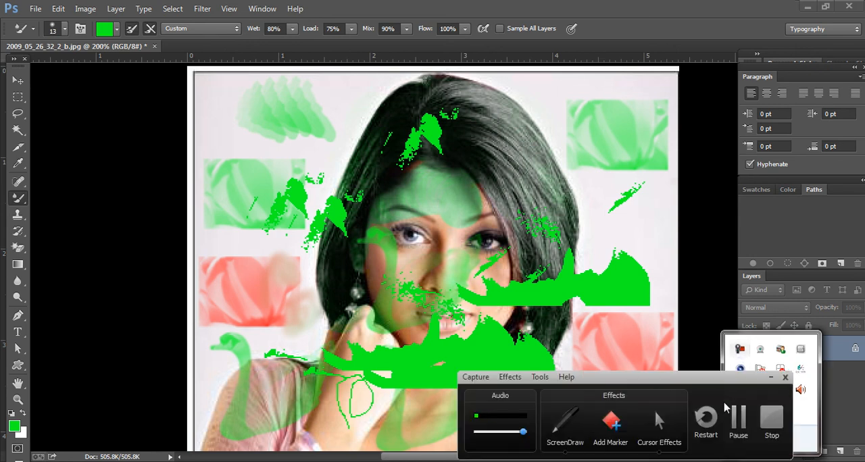